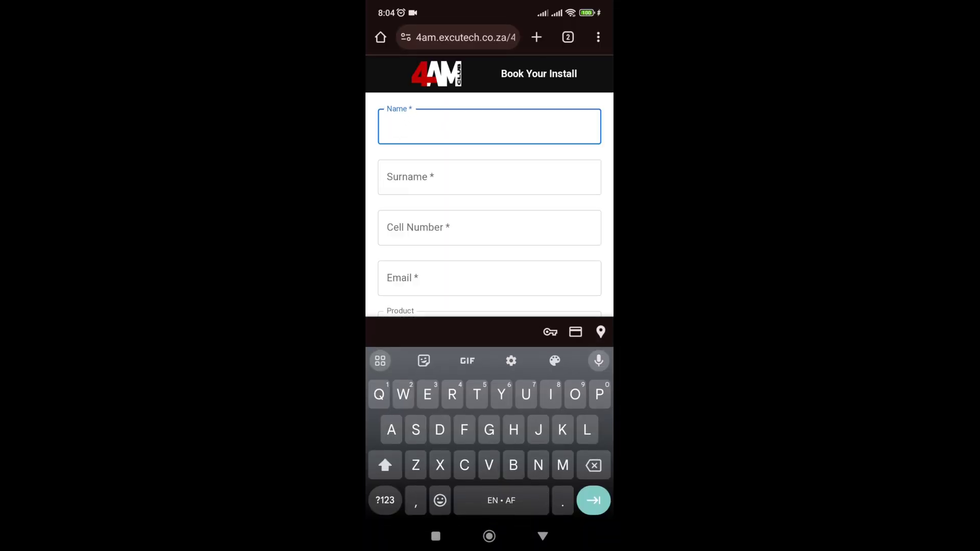
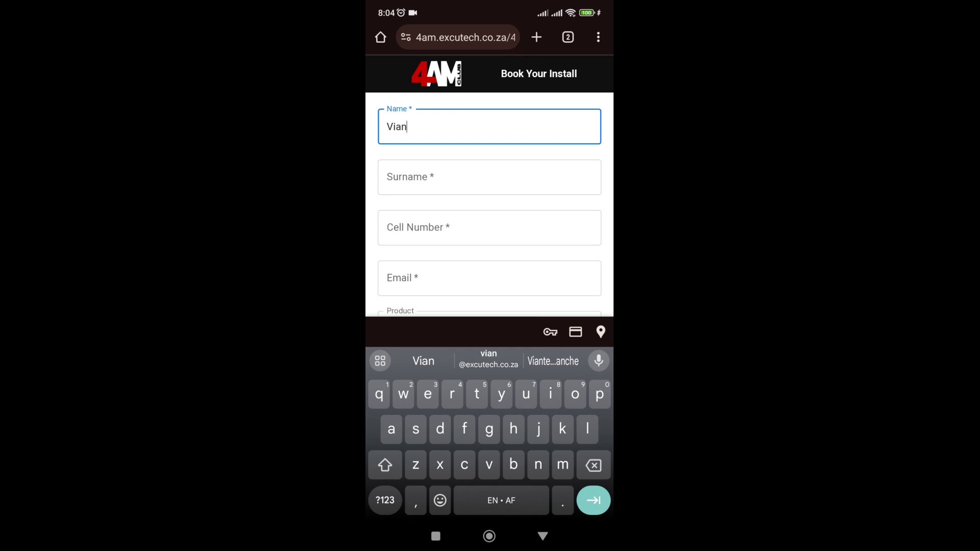
- Enter the customer's first name, surname, cell number and email on the Book Your Install form
{"action": "left_click", "coordinate": [489, 177]}
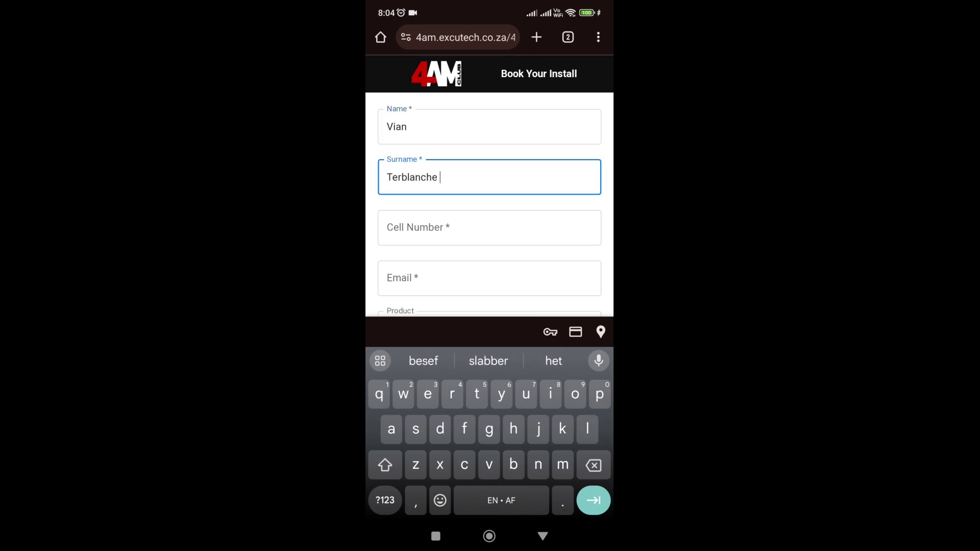
{"action": "key", "text": "Tab"}
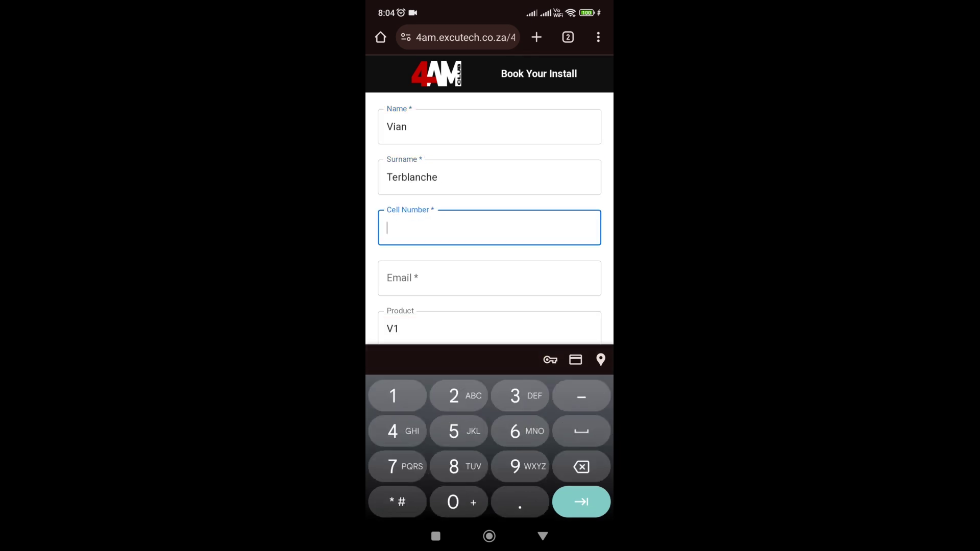
{"action": "key", "text": "Tab"}
{"action": "key", "text": "Tab"}
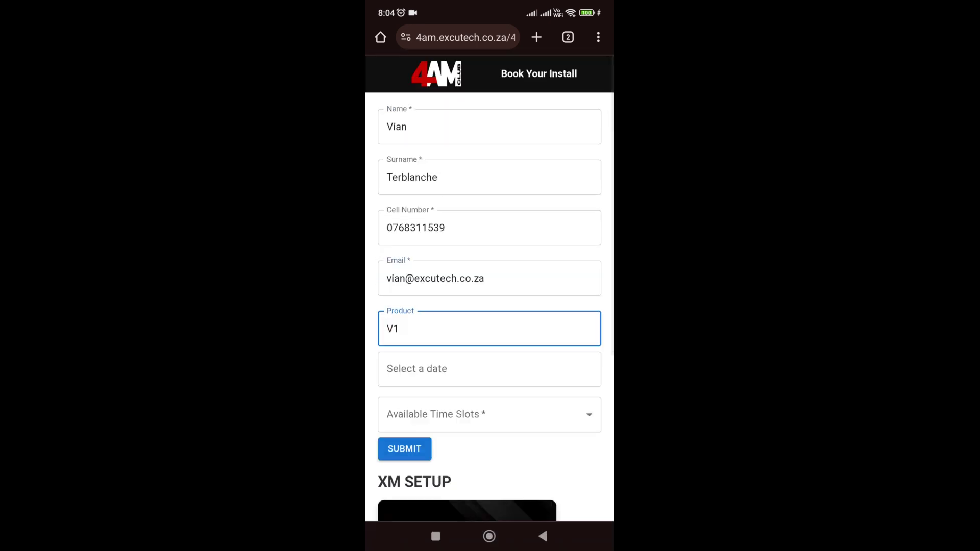
{"action": "scroll", "coordinate": [489, 285], "scroll_direction": "down", "scroll_amount": 2}
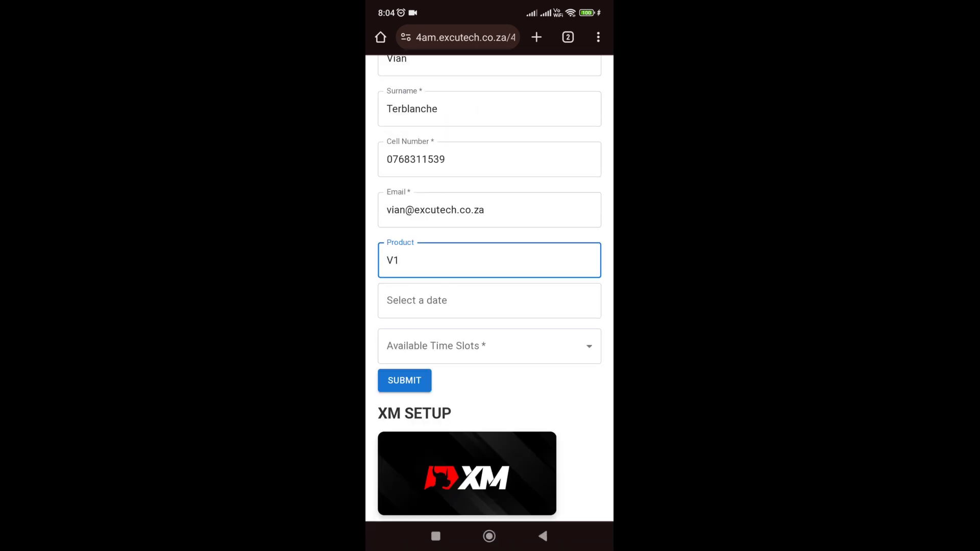
- Pick Monday 4 March 2024 as the install date
{"action": "left_click", "coordinate": [489, 301]}
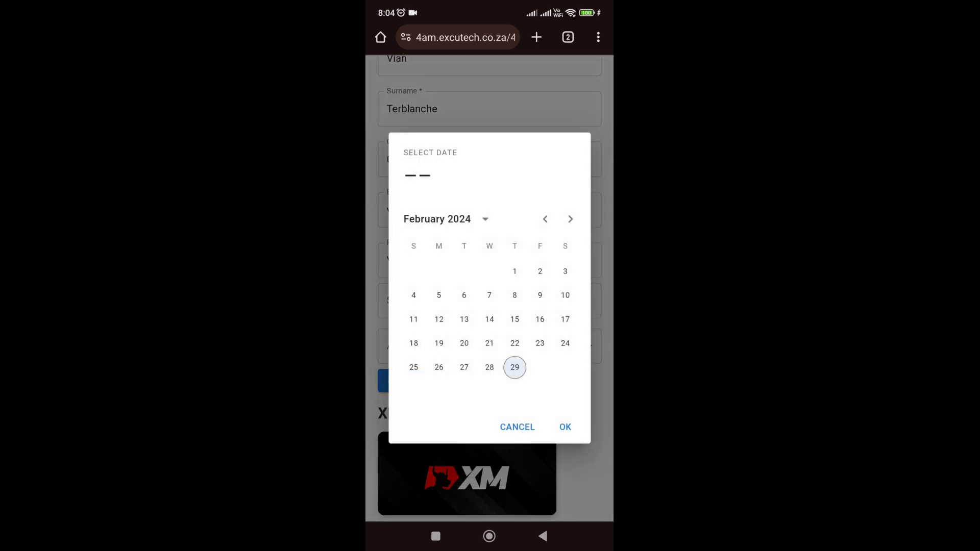
{"action": "left_click", "coordinate": [570, 219]}
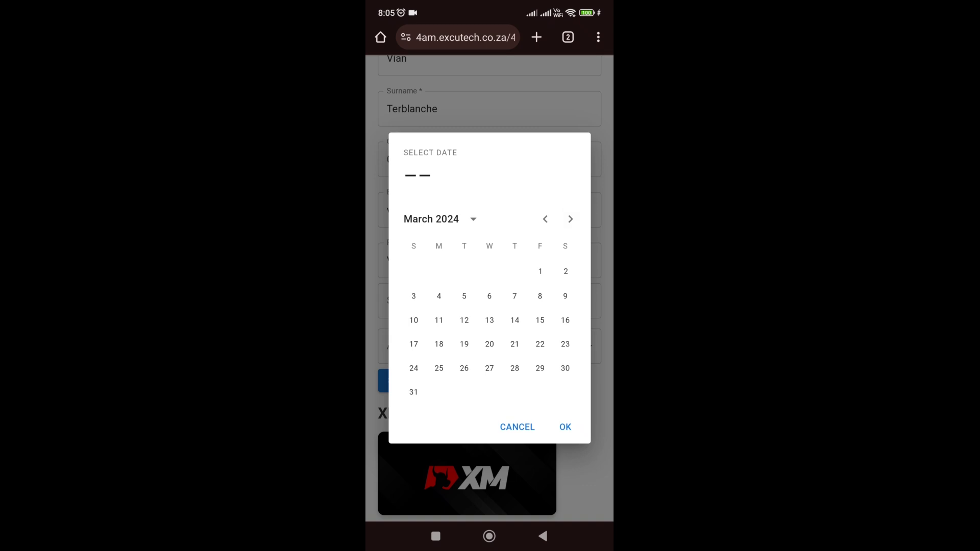
{"action": "left_click", "coordinate": [439, 296]}
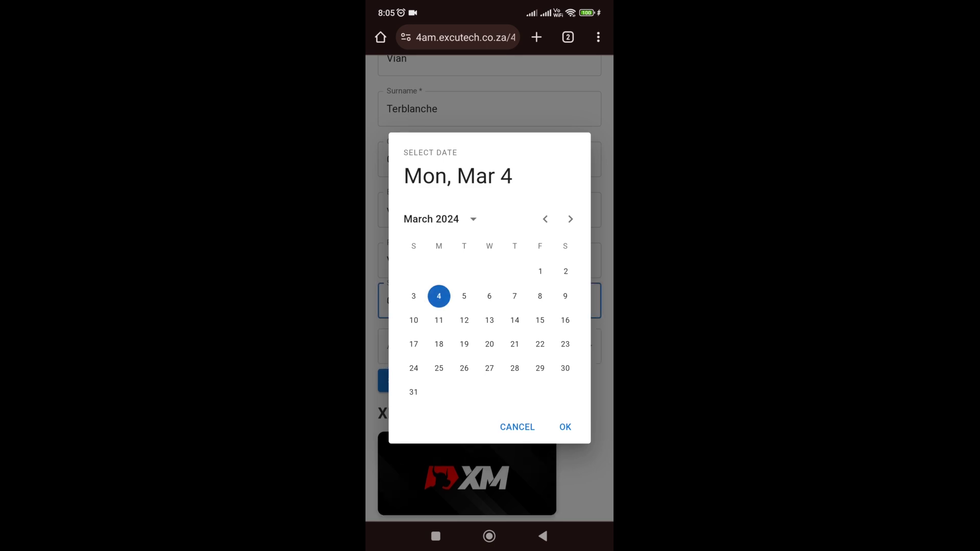
{"action": "left_click", "coordinate": [565, 427]}
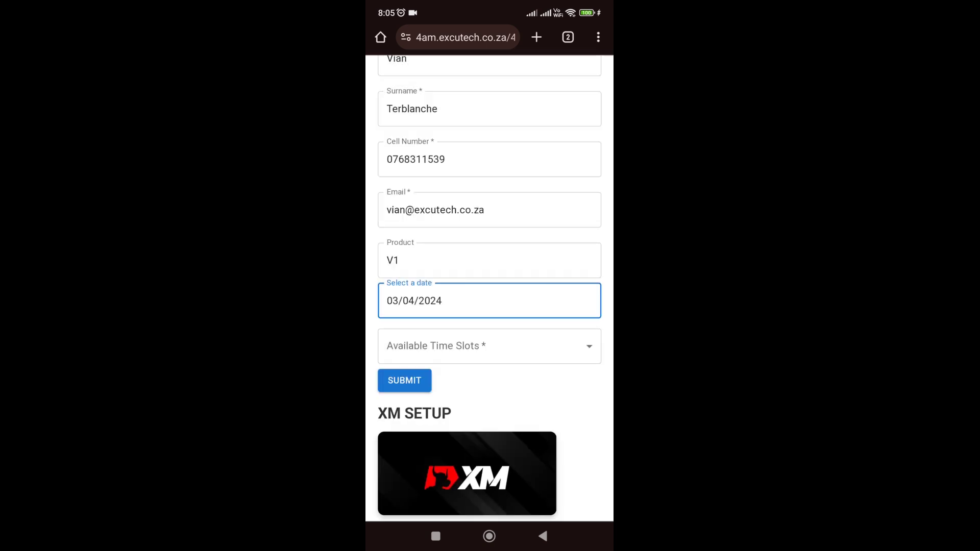
- Choose the 12:00 time slot and submit the booking
{"action": "left_click", "coordinate": [489, 346]}
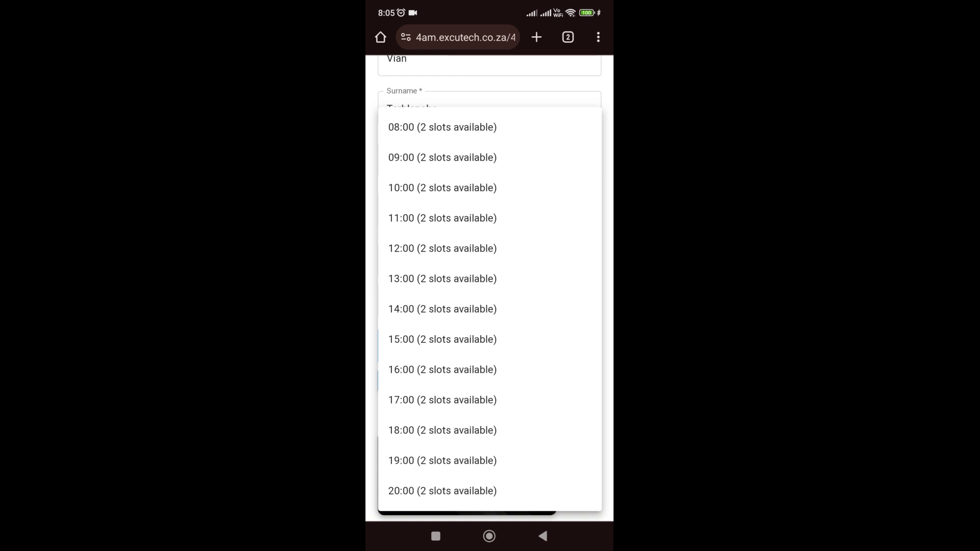
{"action": "left_click", "coordinate": [442, 249]}
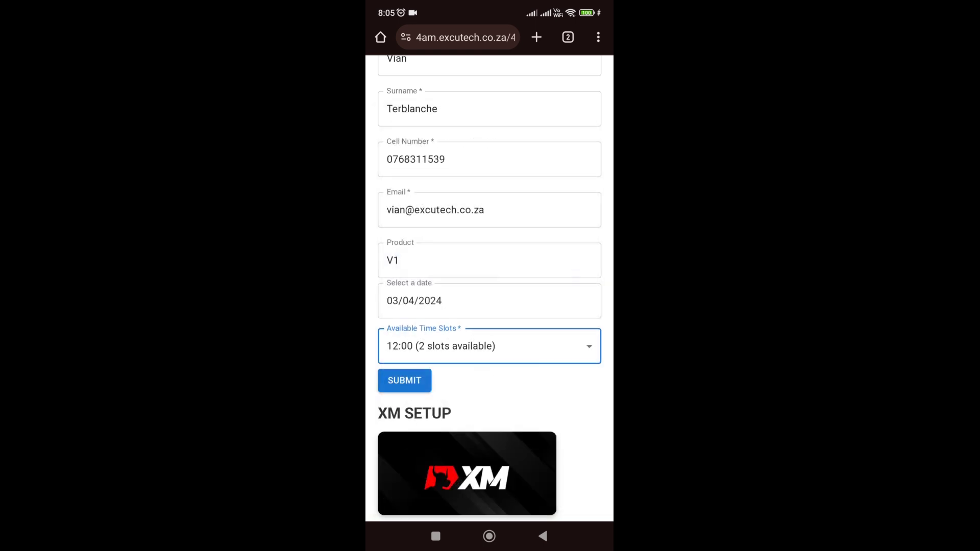
{"action": "scroll", "coordinate": [489, 307], "scroll_direction": "down", "scroll_amount": 4}
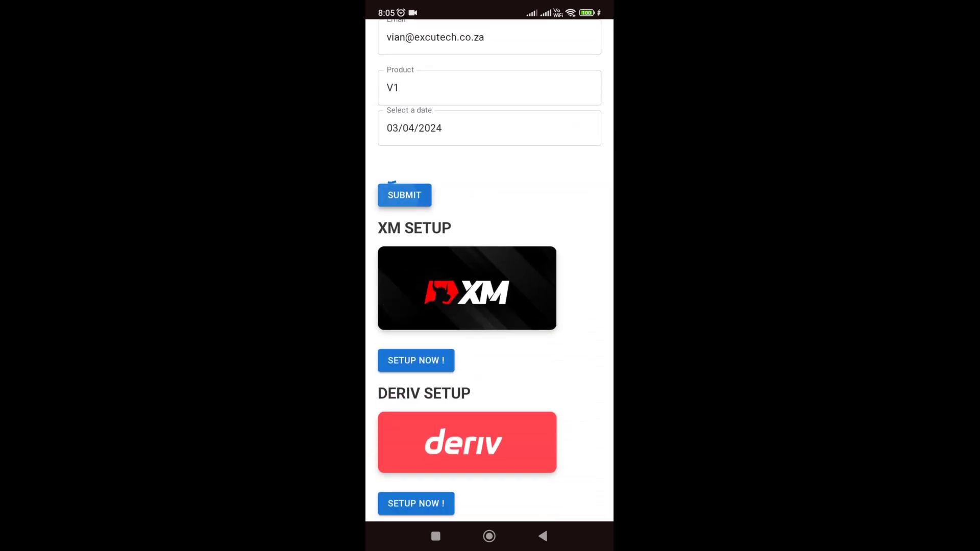
{"action": "scroll", "coordinate": [489, 307], "scroll_direction": "up", "scroll_amount": 1}
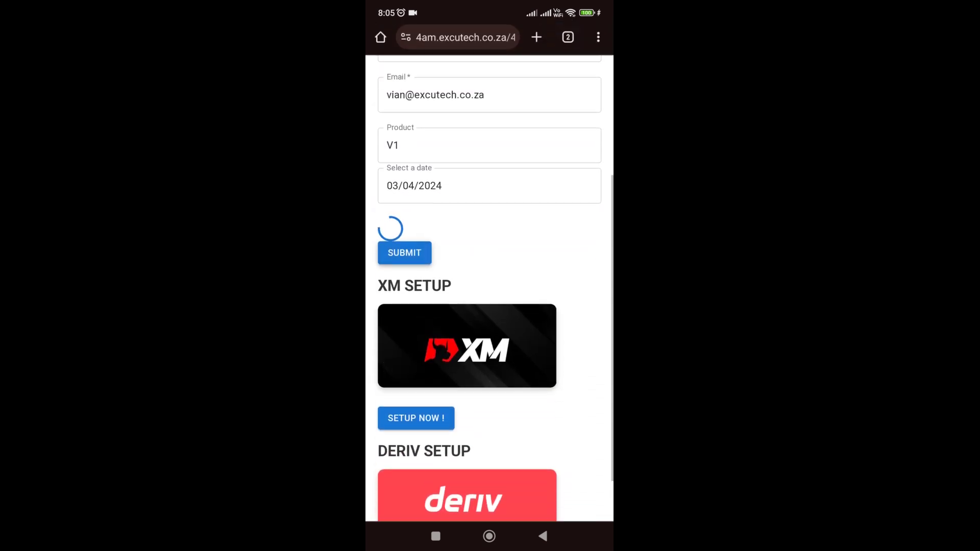
{"action": "scroll", "coordinate": [489, 286], "scroll_direction": "up", "scroll_amount": 5}
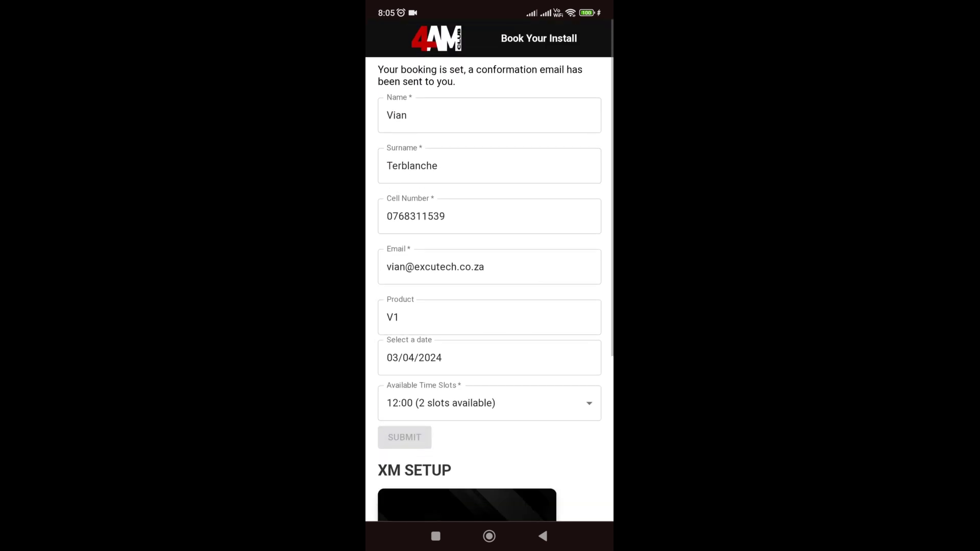
{"action": "scroll", "coordinate": [489, 286], "scroll_direction": "down", "scroll_amount": 1}
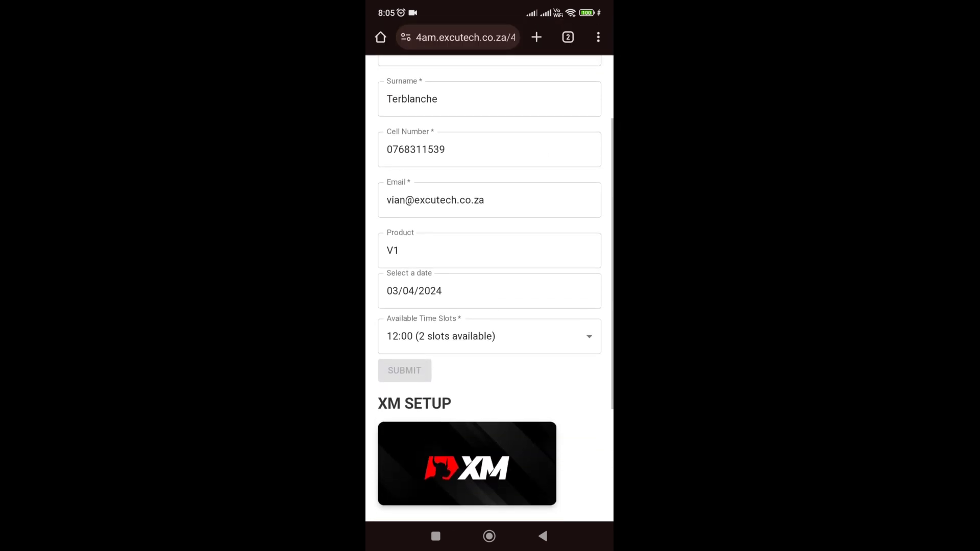
- Accept all cookies to reveal the XM registration form
{"action": "left_click", "coordinate": [489, 250]}
{"action": "scroll", "coordinate": [489, 286], "scroll_direction": "down", "scroll_amount": 4}
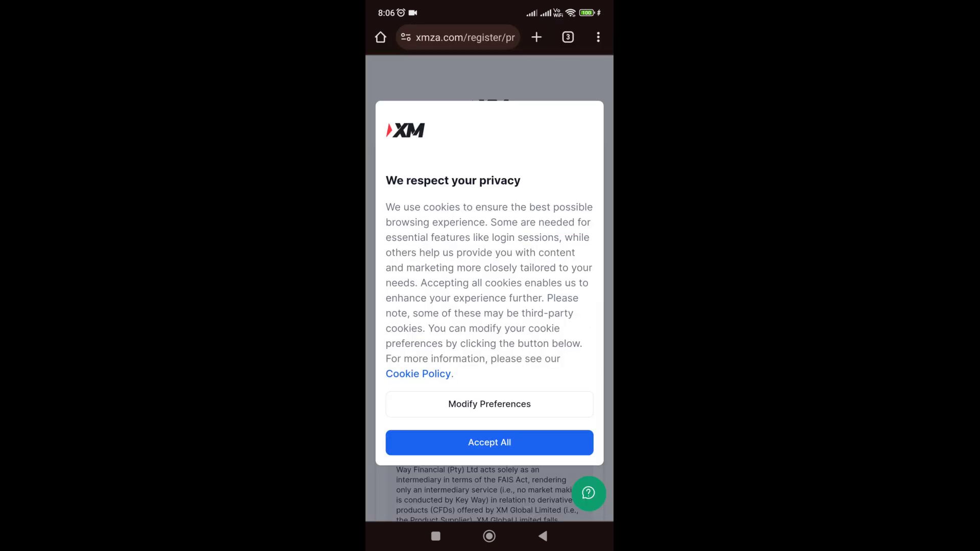
{"action": "left_click", "coordinate": [490, 442]}
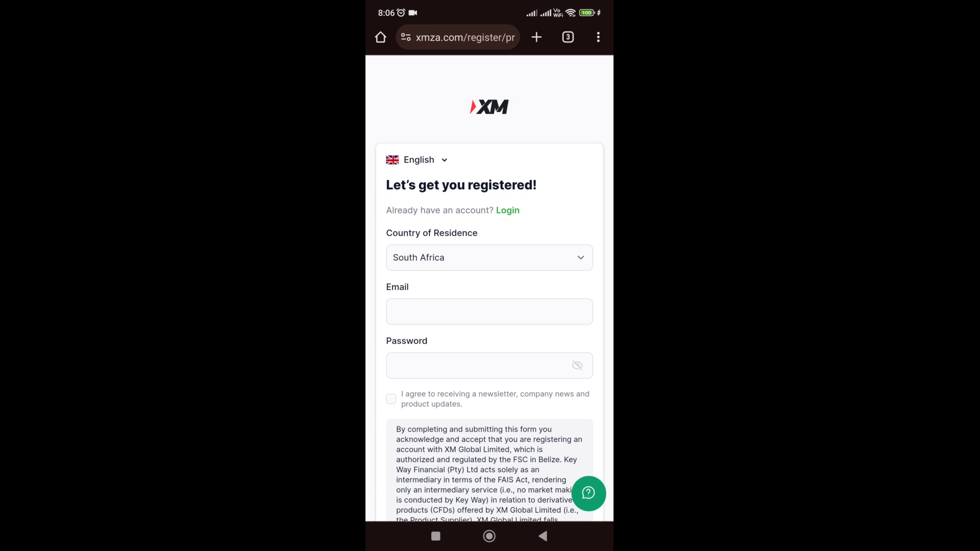
- Enter the registration email and password, opt into updates, and register
{"action": "scroll", "coordinate": [489, 306], "scroll_direction": "down", "scroll_amount": 1}
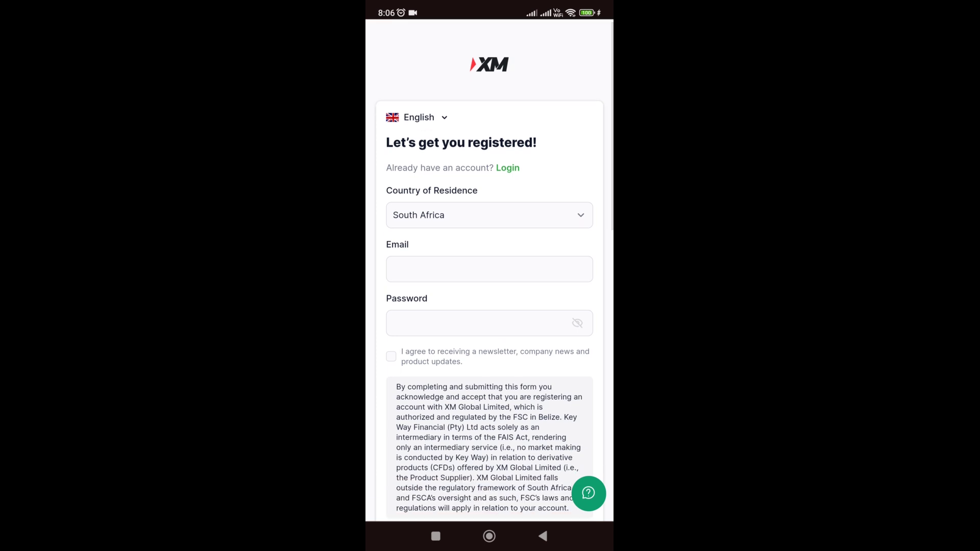
{"action": "left_click", "coordinate": [489, 269]}
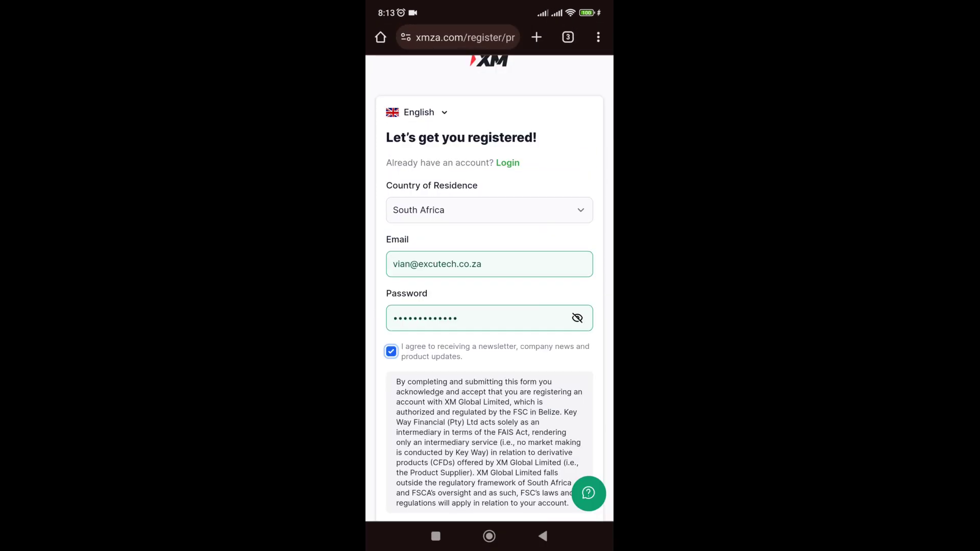
{"action": "scroll", "coordinate": [489, 306], "scroll_direction": "down", "scroll_amount": 5}
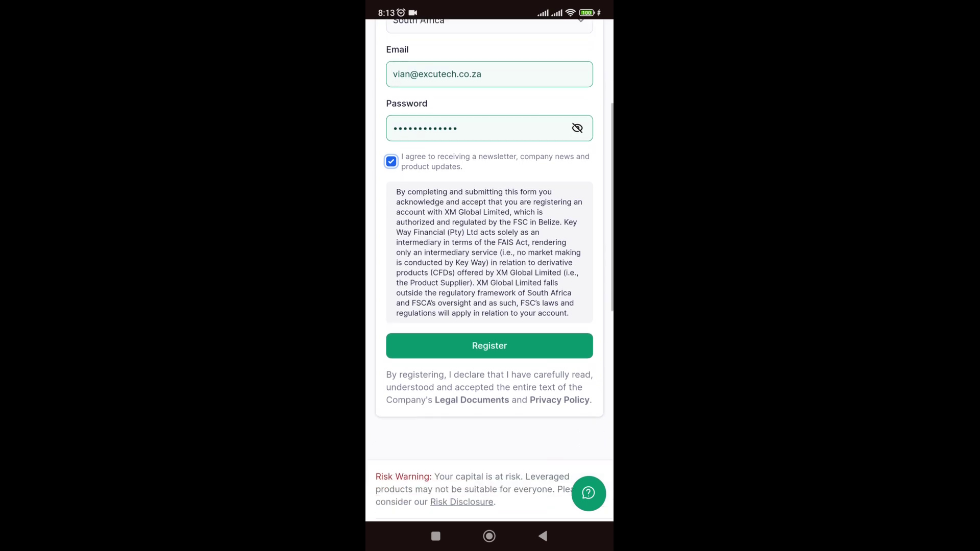
{"action": "scroll", "coordinate": [489, 306], "scroll_direction": "down", "scroll_amount": 1}
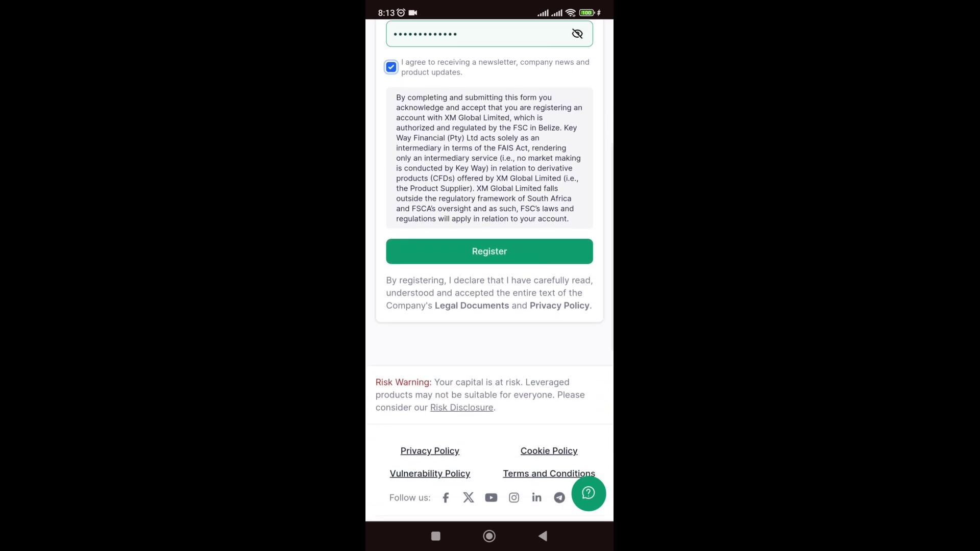
{"action": "left_click", "coordinate": [489, 251]}
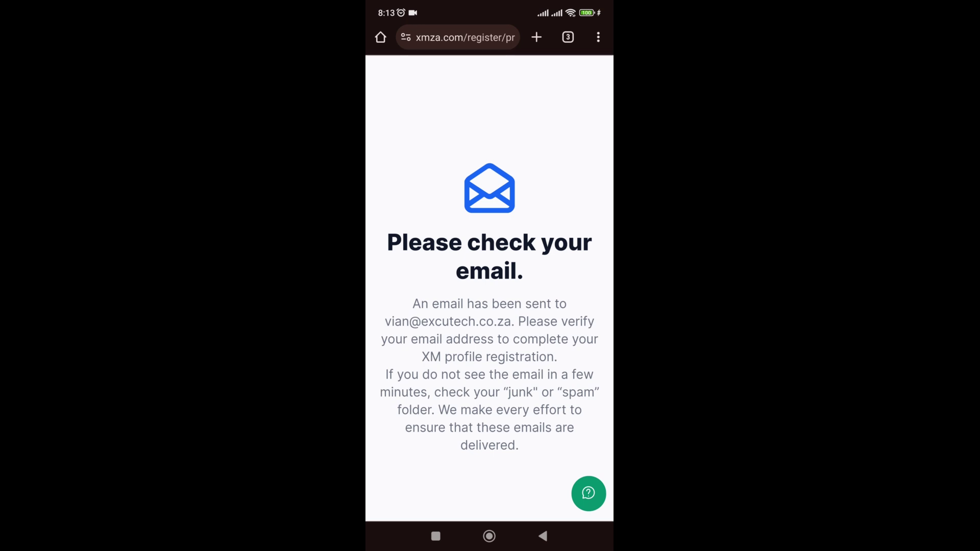
- Scroll the XM dashboard down to the Real MT5 Standard USD account card showing $0.00
{"action": "scroll", "coordinate": [489, 306], "scroll_direction": "down", "scroll_amount": 1}
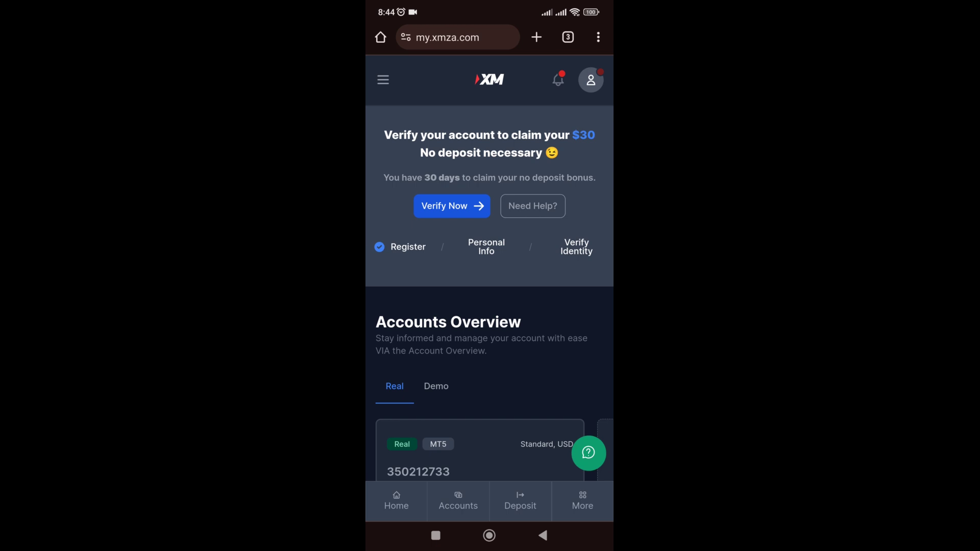
{"action": "scroll", "coordinate": [489, 256], "scroll_direction": "down", "scroll_amount": 3}
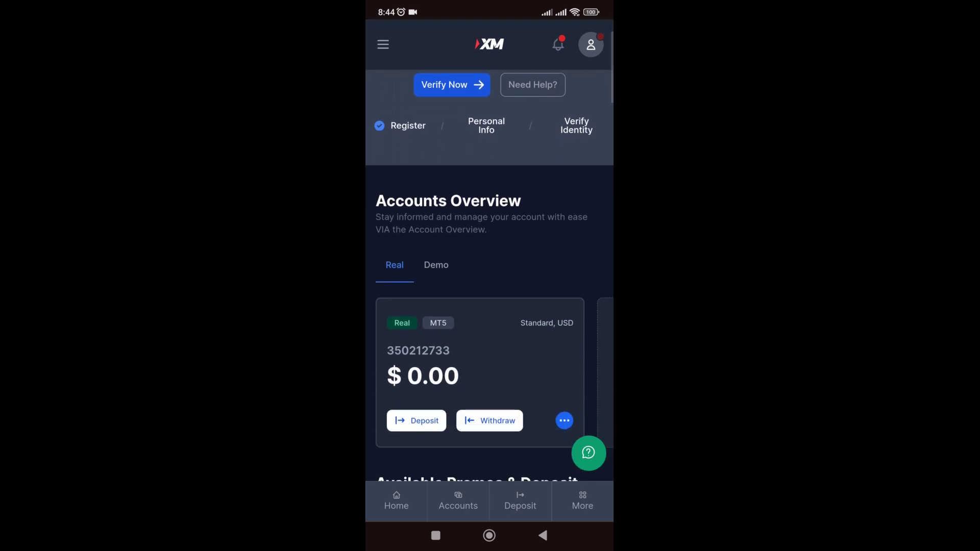
{"action": "scroll", "coordinate": [489, 255], "scroll_direction": "down", "scroll_amount": 2}
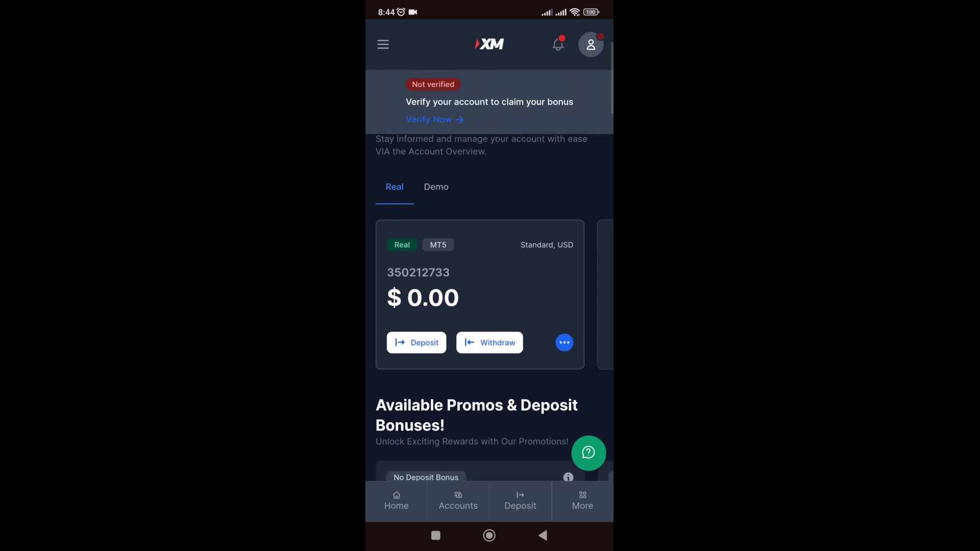
{"action": "scroll", "coordinate": [489, 255], "scroll_direction": "up", "scroll_amount": 1}
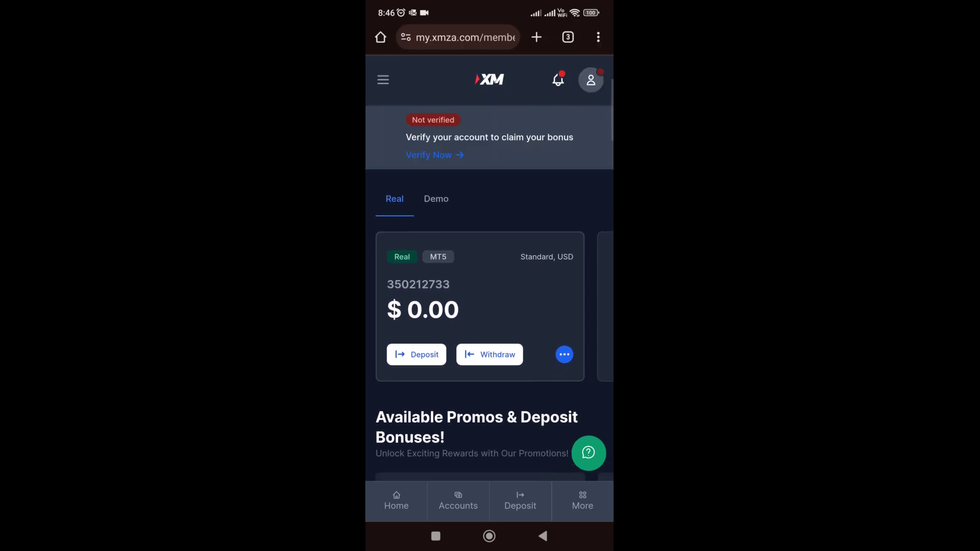
- Switch to the demo account card and back to the real account card
{"action": "left_click", "coordinate": [436, 198]}
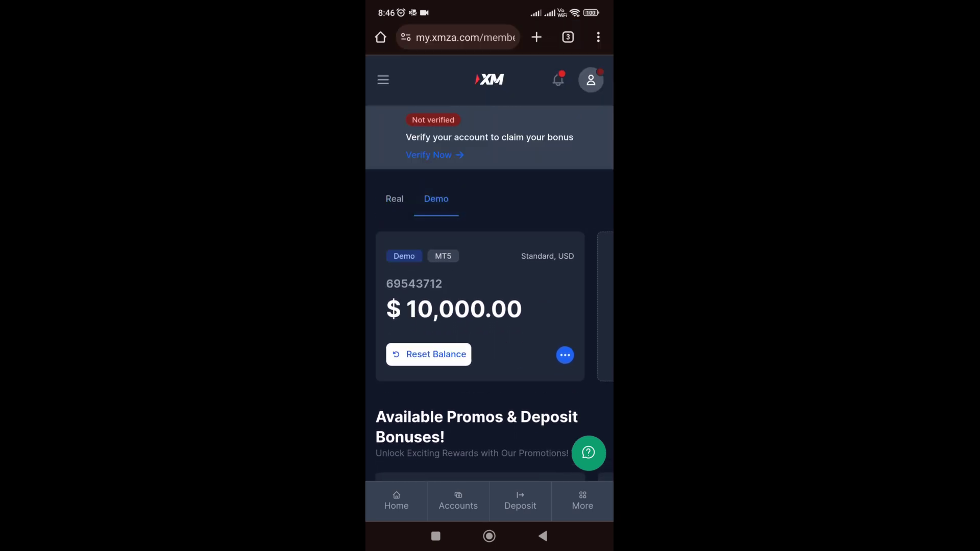
{"action": "left_click", "coordinate": [394, 199]}
{"action": "scroll", "coordinate": [489, 255], "scroll_direction": "down", "scroll_amount": 1}
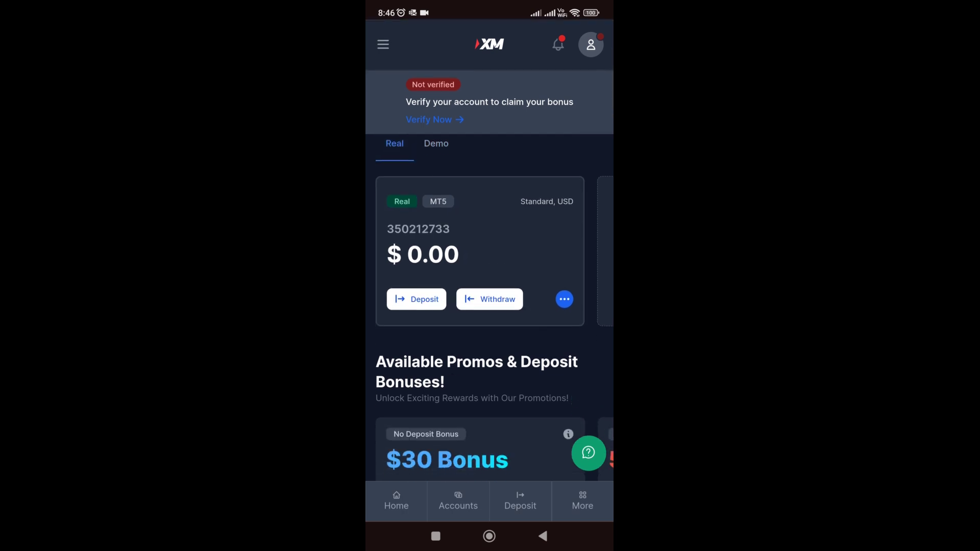
- View the real MT5 account's server (XMGlobal-MT5 11) and leverage details, then close them
{"action": "left_click", "coordinate": [564, 299]}
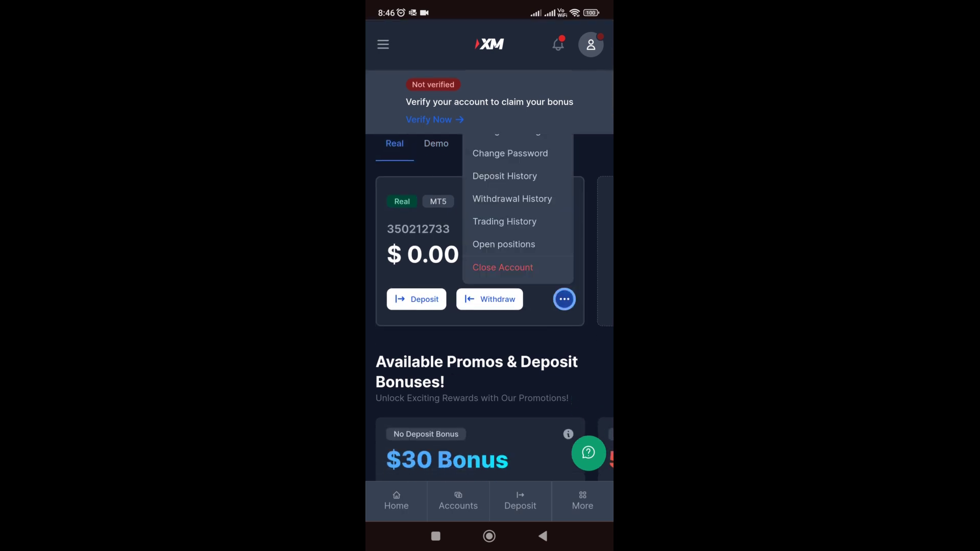
{"action": "scroll", "coordinate": [489, 255], "scroll_direction": "up", "scroll_amount": 3}
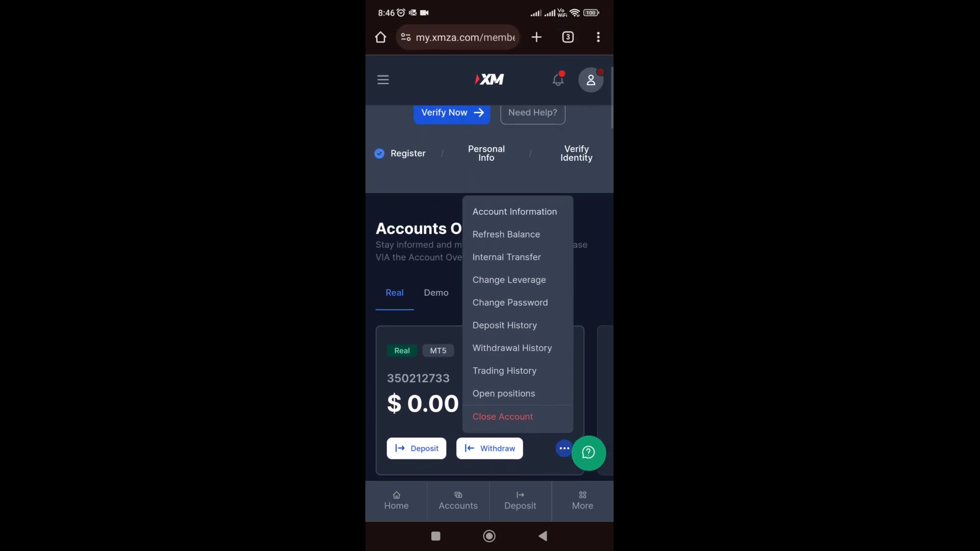
{"action": "left_click", "coordinate": [515, 211]}
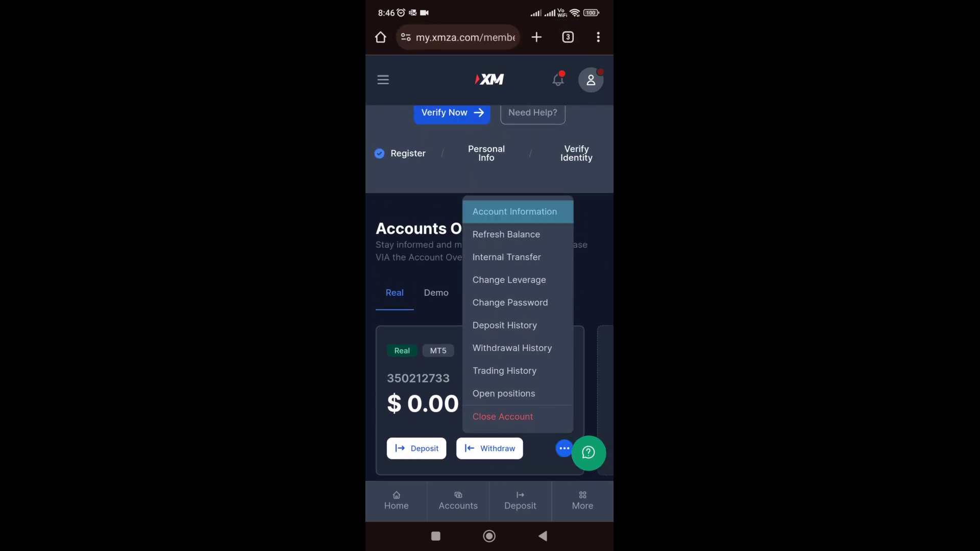
{"action": "scroll", "coordinate": [489, 286], "scroll_direction": "down", "scroll_amount": 2}
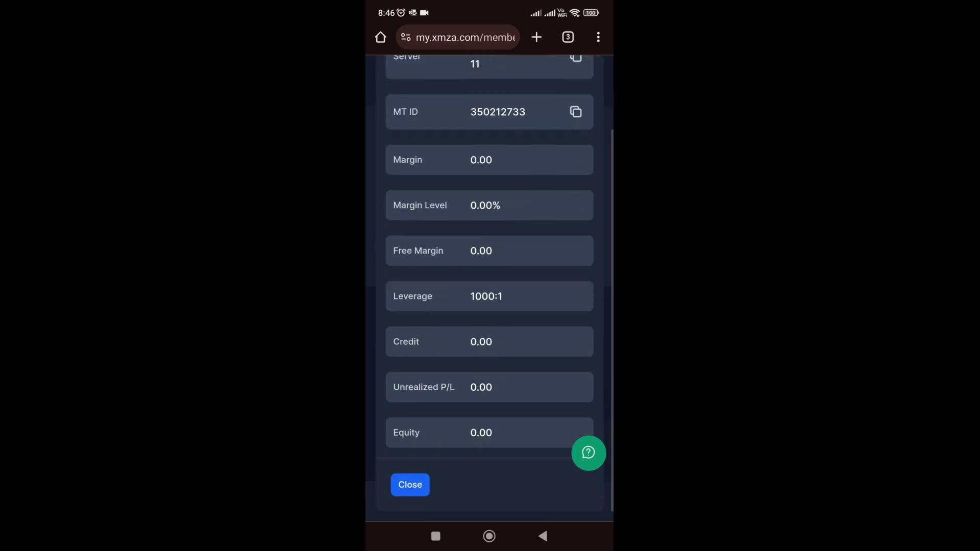
{"action": "scroll", "coordinate": [489, 286], "scroll_direction": "up", "scroll_amount": 2}
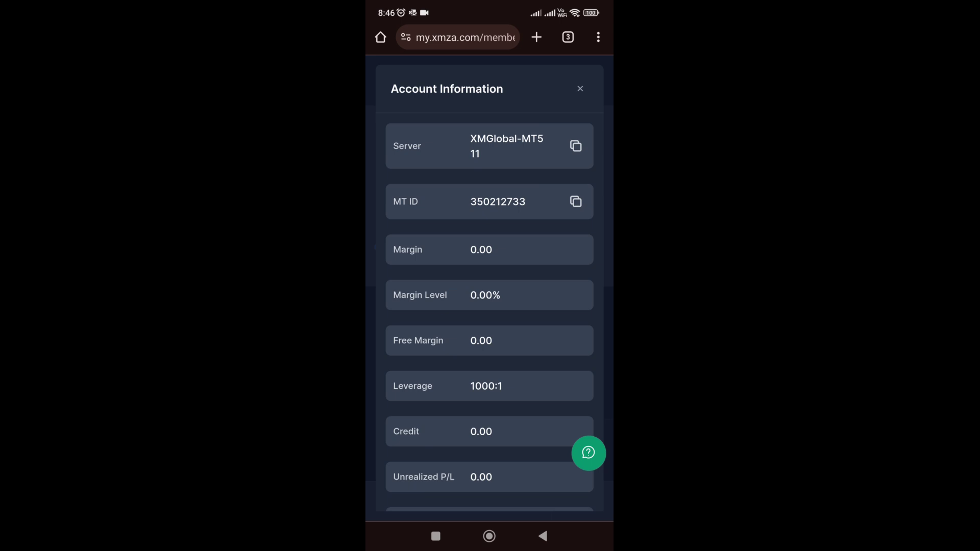
{"action": "left_click", "coordinate": [580, 89]}
{"action": "scroll", "coordinate": [489, 286], "scroll_direction": "down", "scroll_amount": 5}
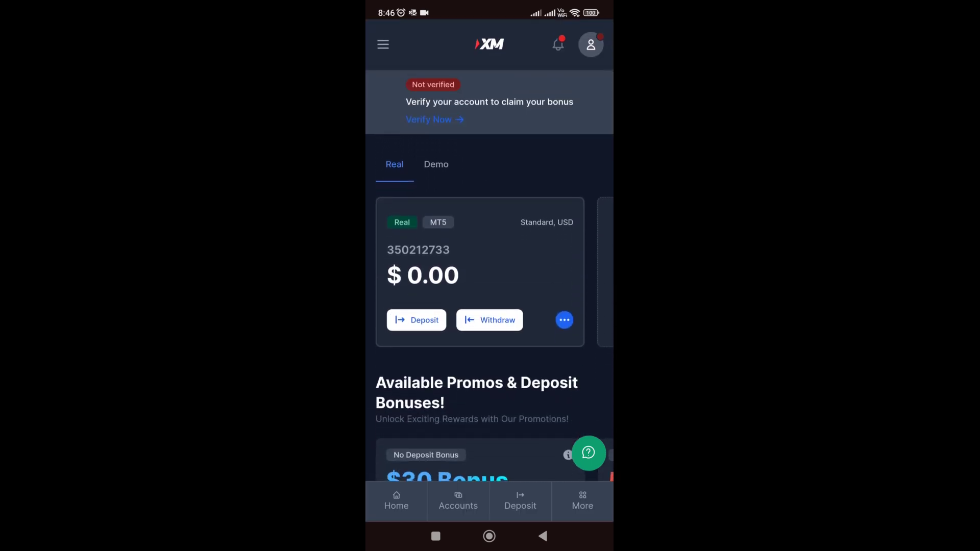
- Start a deposit into the Real MT5 account and fill in the personal and address details
{"action": "left_click", "coordinate": [417, 320]}
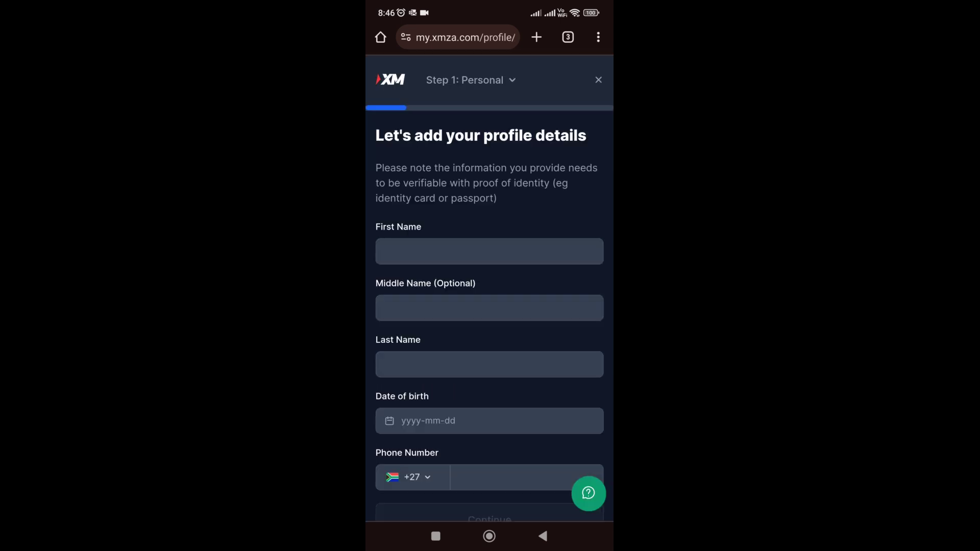
{"action": "scroll", "coordinate": [489, 306], "scroll_direction": "down", "scroll_amount": 5}
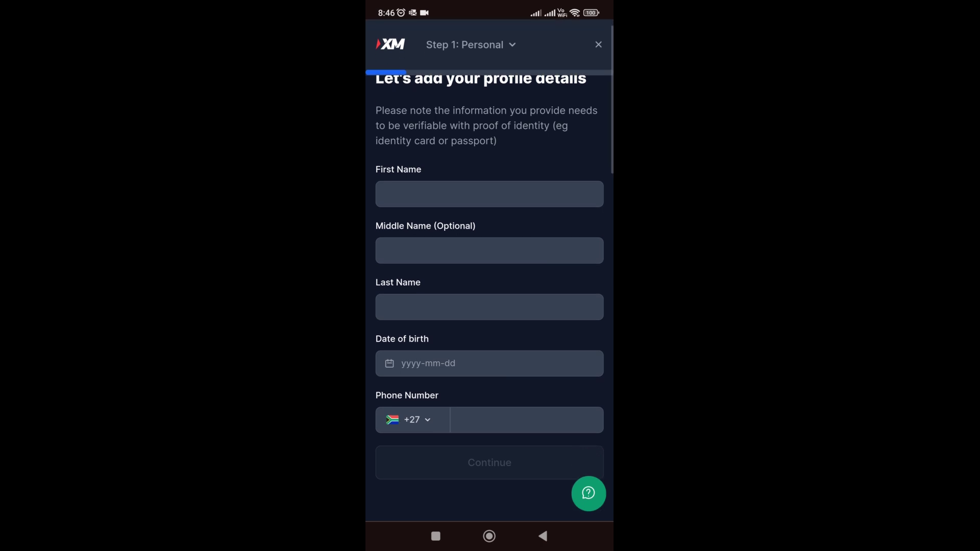
{"action": "scroll", "coordinate": [489, 306], "scroll_direction": "down", "scroll_amount": 5}
{"action": "scroll", "coordinate": [490, 306], "scroll_direction": "up", "scroll_amount": 15}
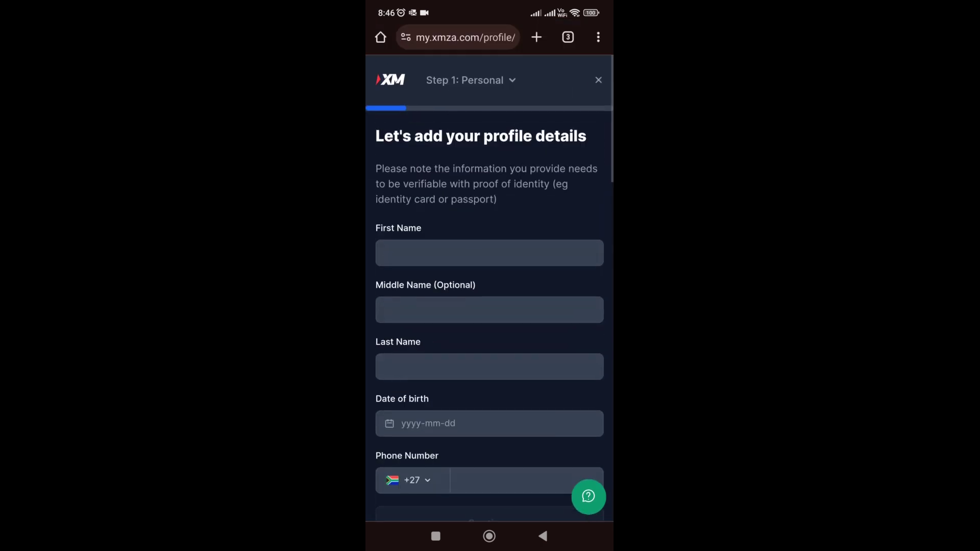
{"action": "scroll", "coordinate": [490, 306], "scroll_direction": "down", "scroll_amount": 2}
{"action": "left_click", "coordinate": [490, 149]}
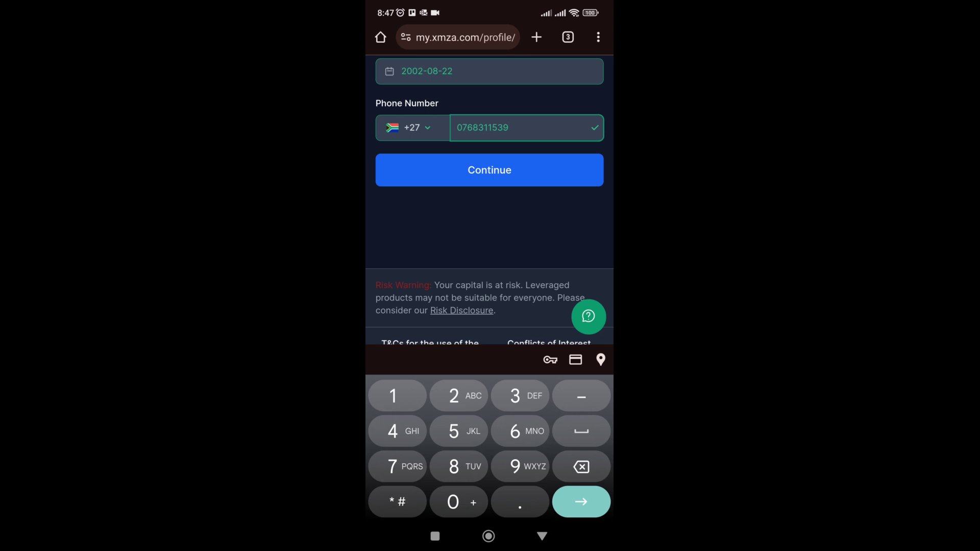
{"action": "left_click", "coordinate": [489, 170]}
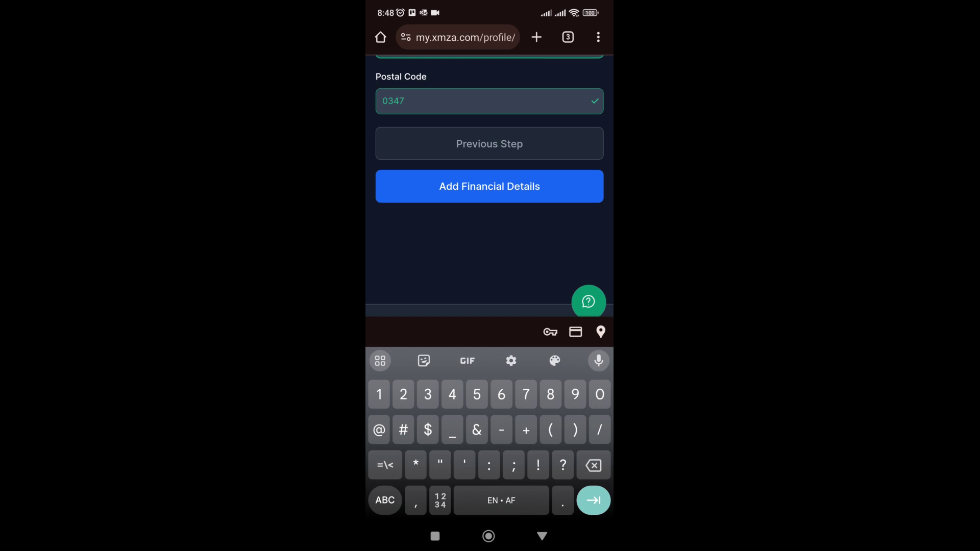
- Submit the address and answer Yes to having forex trading experience
{"action": "left_click", "coordinate": [490, 187]}
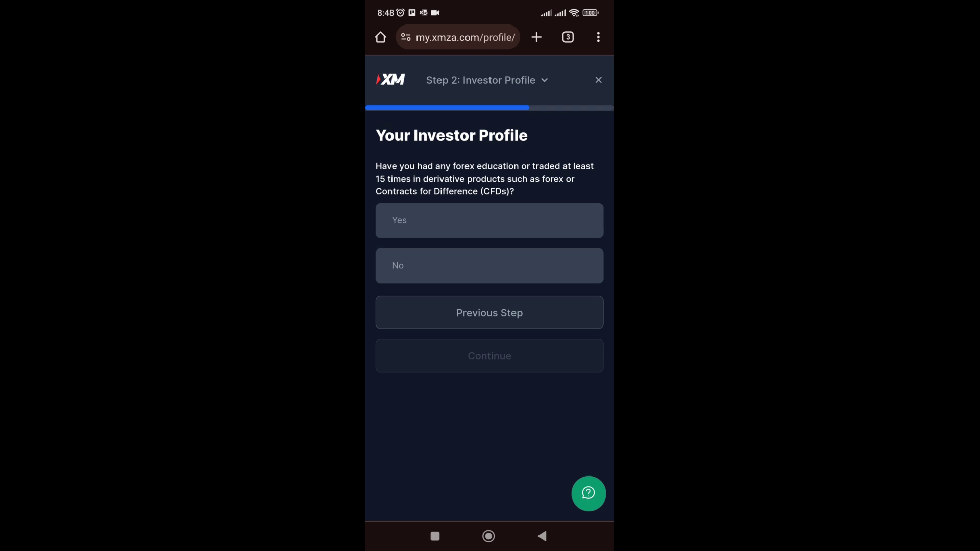
{"action": "left_click", "coordinate": [489, 221]}
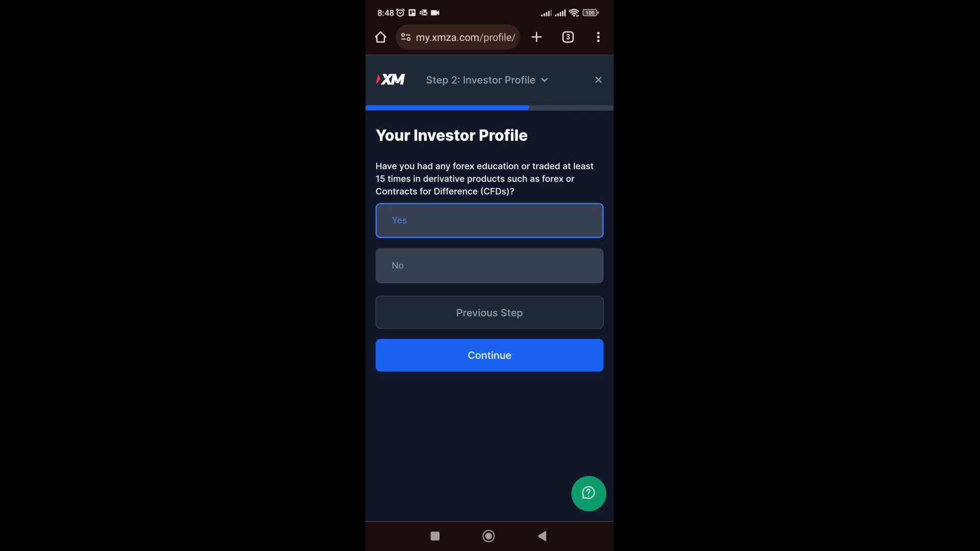
{"action": "left_click", "coordinate": [489, 355]}
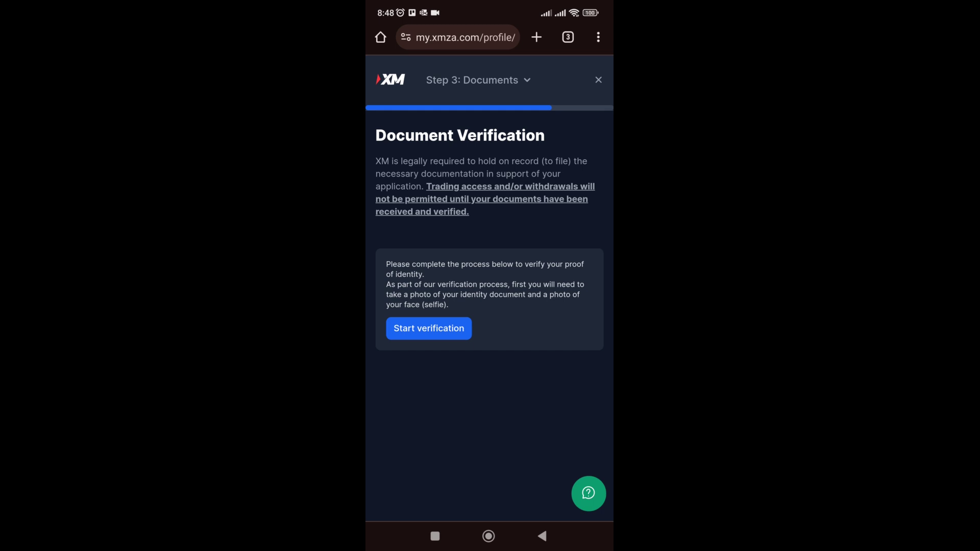
- Start Jumio verification, keeping South Africa as country and choosing Identity card
{"action": "left_click", "coordinate": [428, 328]}
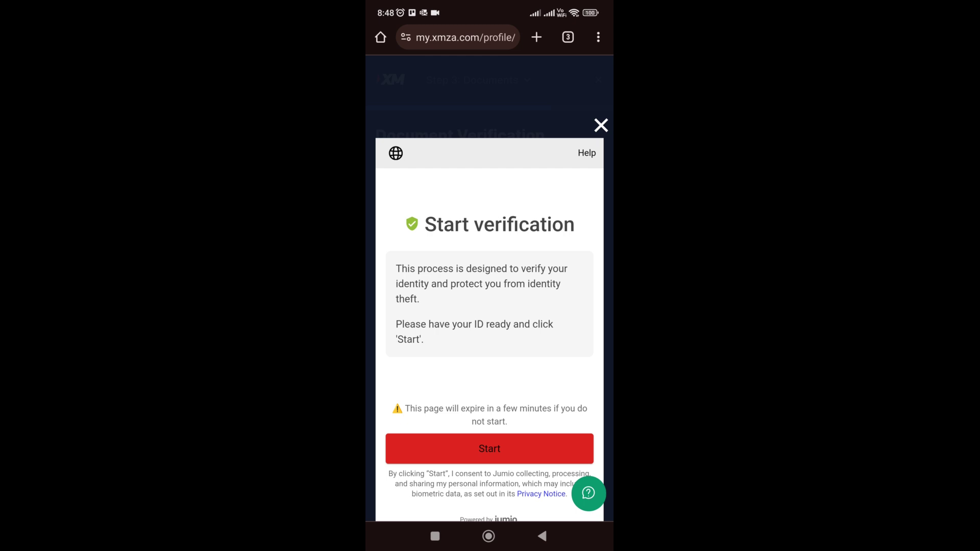
{"action": "left_click", "coordinate": [489, 448]}
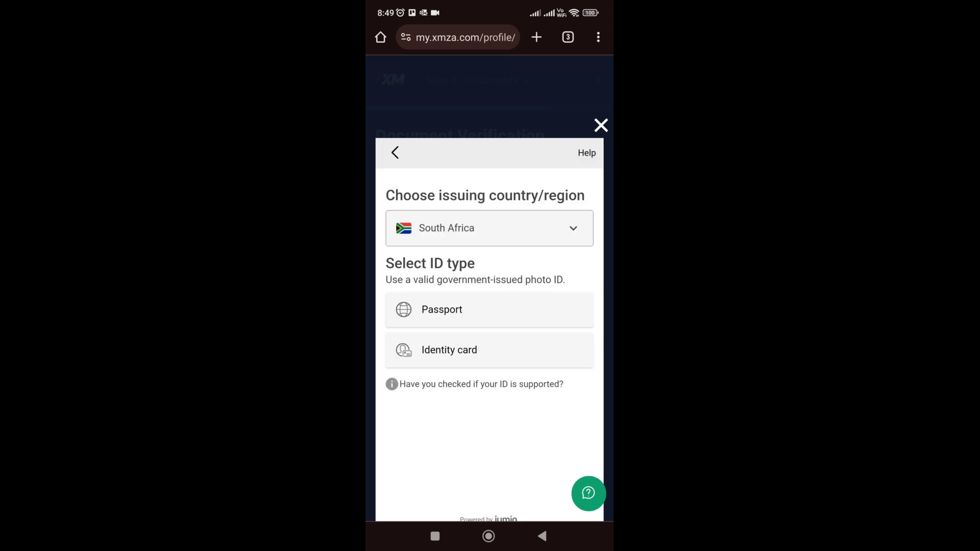
{"action": "left_click", "coordinate": [450, 350]}
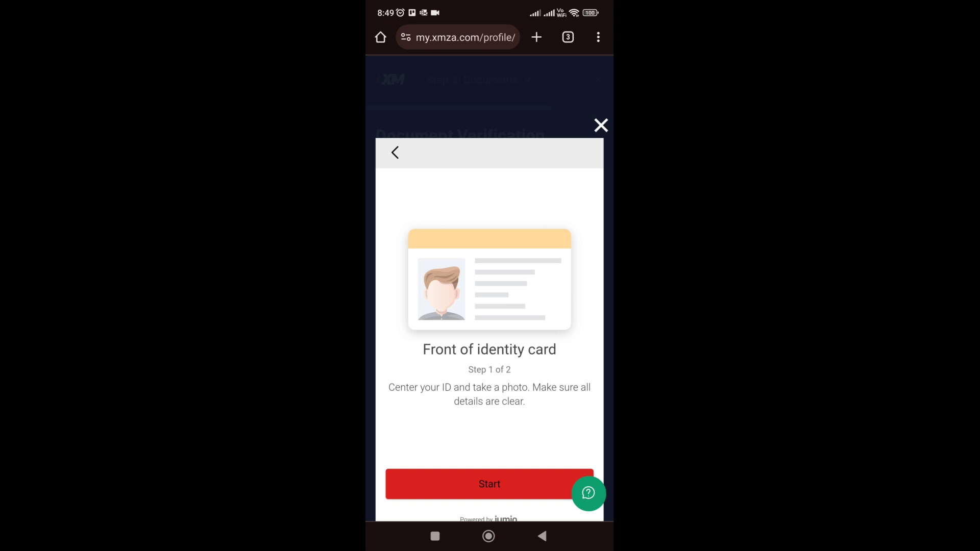
- Allow camera access and photograph the identity card's front and back
{"action": "left_click", "coordinate": [490, 484]}
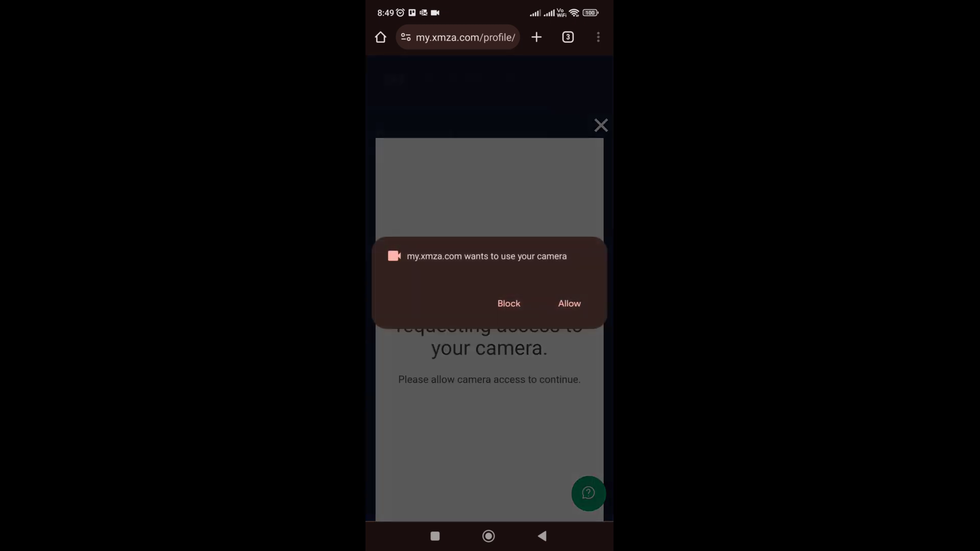
{"action": "left_click", "coordinate": [569, 303]}
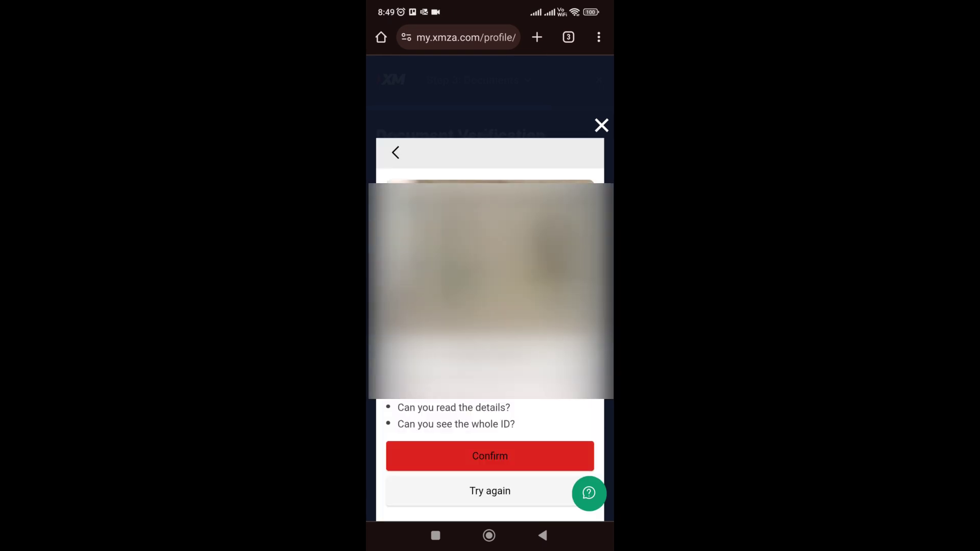
{"action": "left_click", "coordinate": [490, 456]}
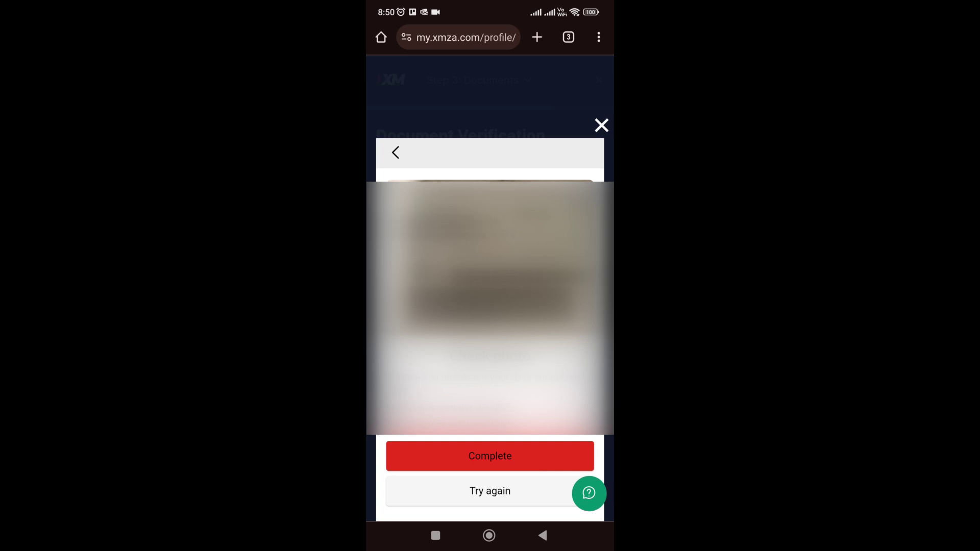
{"action": "left_click", "coordinate": [489, 455]}
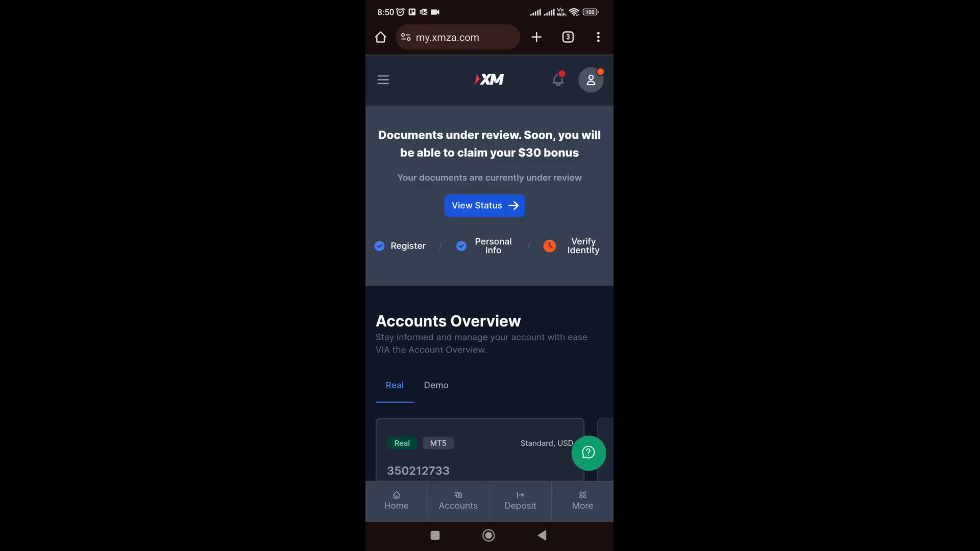
- Open Deposit from the account card and browse the Funding page's deposit methods
{"action": "scroll", "coordinate": [489, 294], "scroll_direction": "down", "scroll_amount": 5}
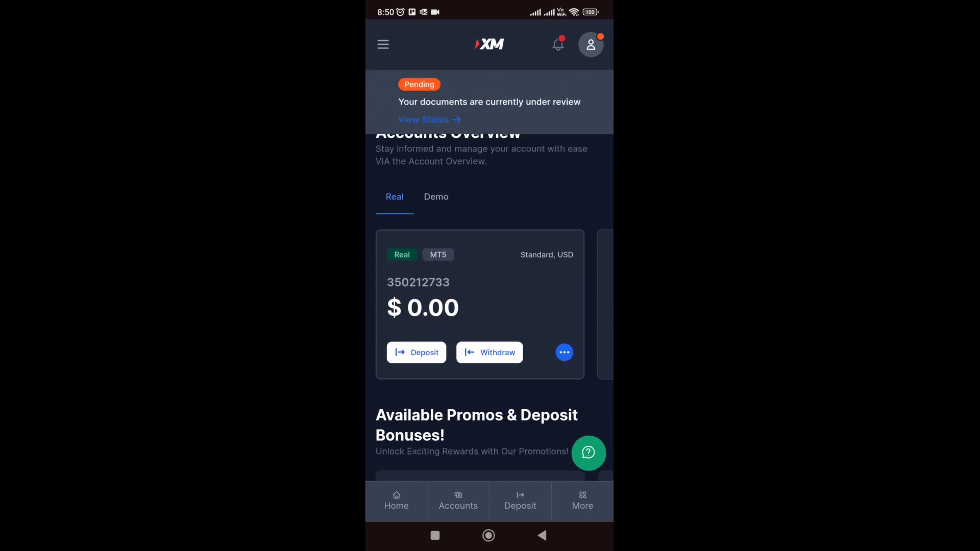
{"action": "left_click", "coordinate": [416, 352]}
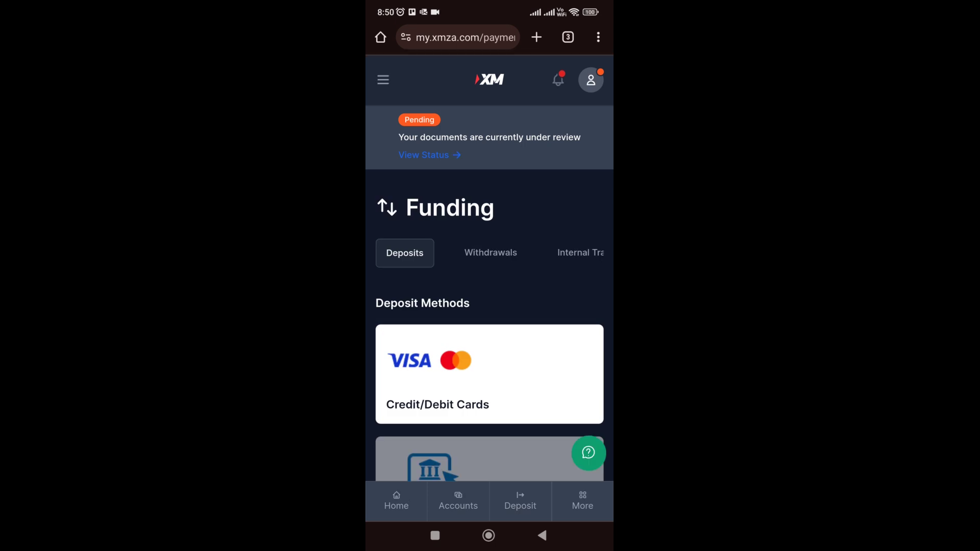
{"action": "scroll", "coordinate": [489, 306], "scroll_direction": "down", "scroll_amount": 3}
{"action": "scroll", "coordinate": [489, 325], "scroll_direction": "down", "scroll_amount": 10}
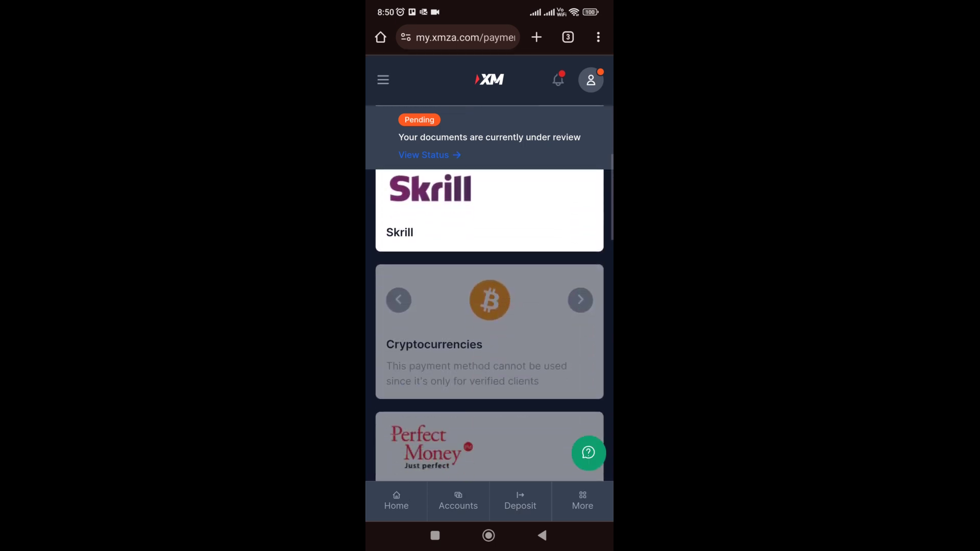
{"action": "scroll", "coordinate": [489, 306], "scroll_direction": "down", "scroll_amount": 5}
{"action": "scroll", "coordinate": [489, 306], "scroll_direction": "up", "scroll_amount": 15}
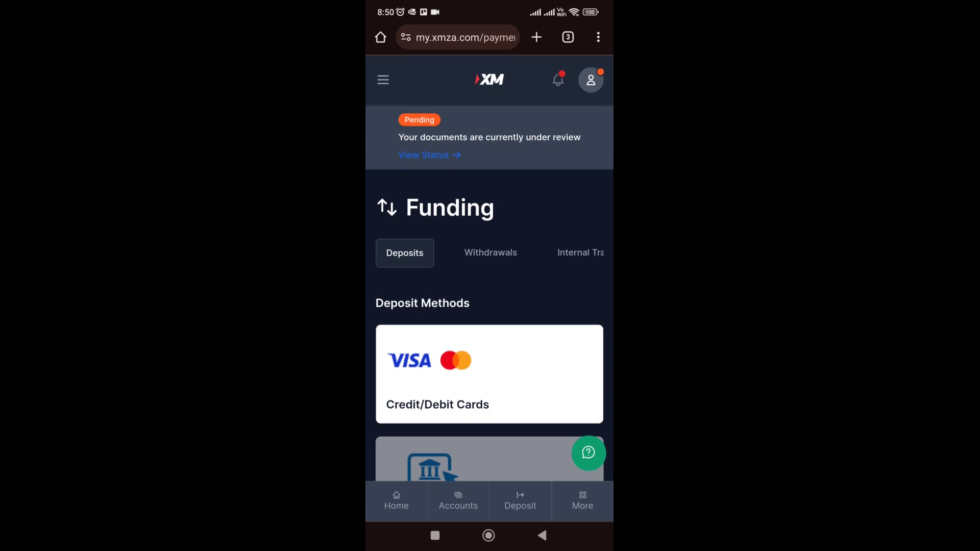
- Choose Credit/Debit Cards as the deposit method
{"action": "left_click", "coordinate": [490, 253]}
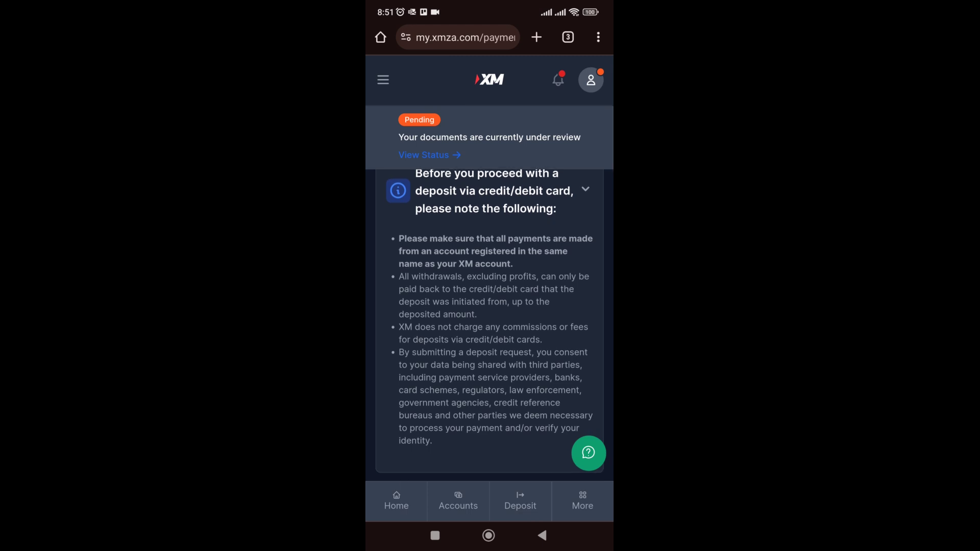
{"action": "scroll", "coordinate": [489, 256], "scroll_direction": "down", "scroll_amount": 3}
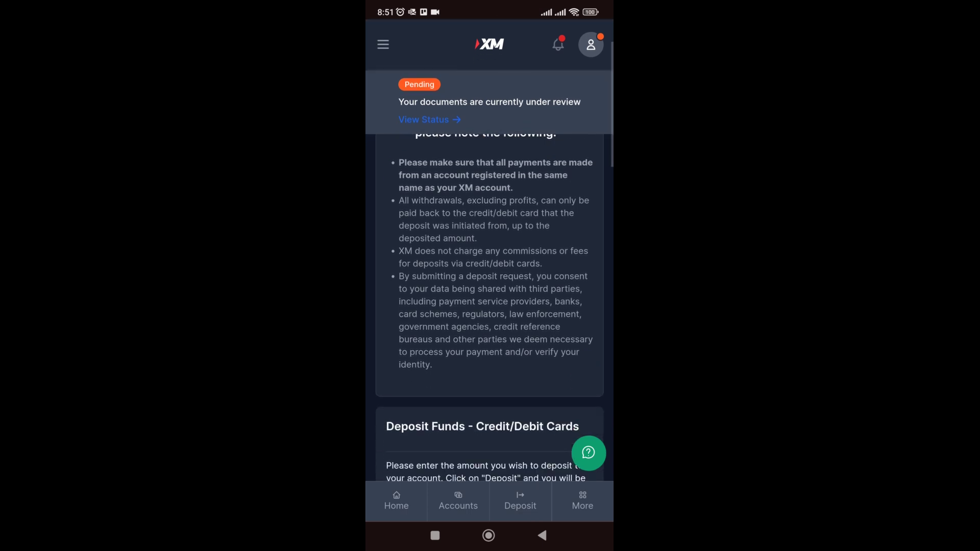
{"action": "scroll", "coordinate": [489, 306], "scroll_direction": "down", "scroll_amount": 4}
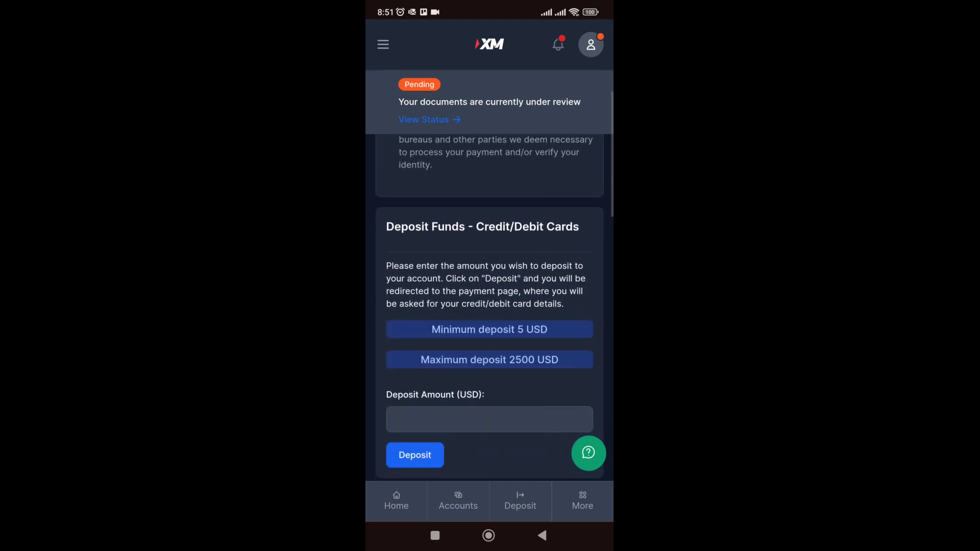
{"action": "scroll", "coordinate": [489, 306], "scroll_direction": "down", "scroll_amount": 1}
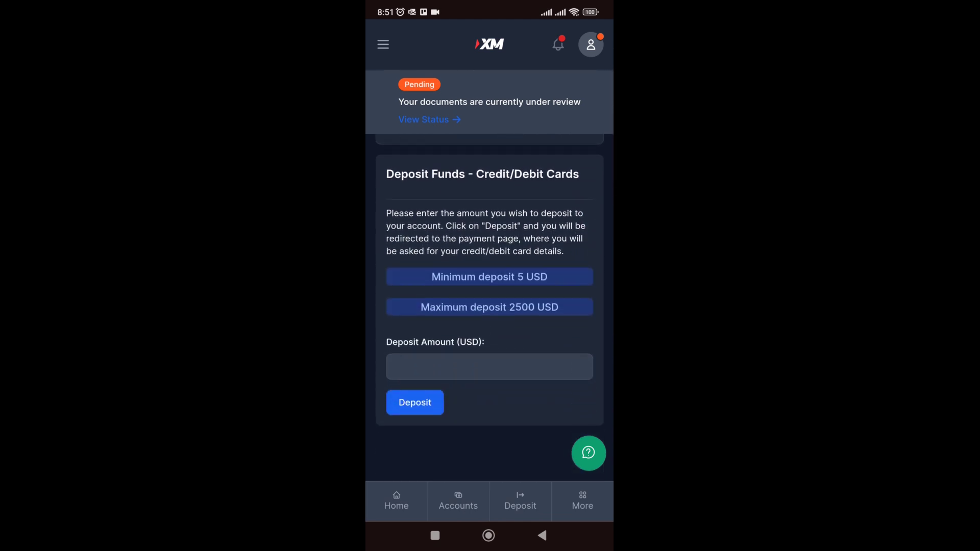
- Enter and confirm a 500.00 USD deposit amount, then review the card payment form
{"action": "left_click", "coordinate": [489, 366]}
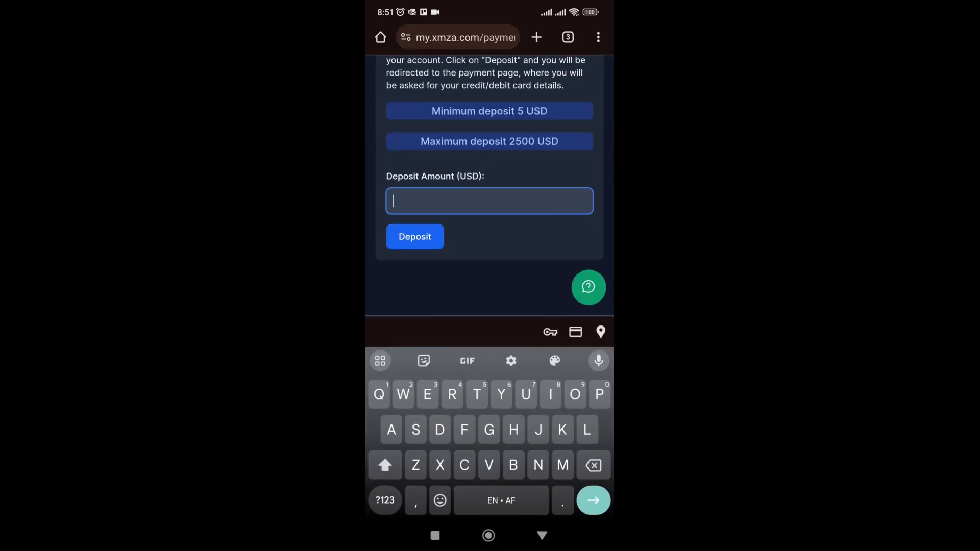
{"action": "left_click", "coordinate": [385, 500]}
{"action": "type", "text": "500"}
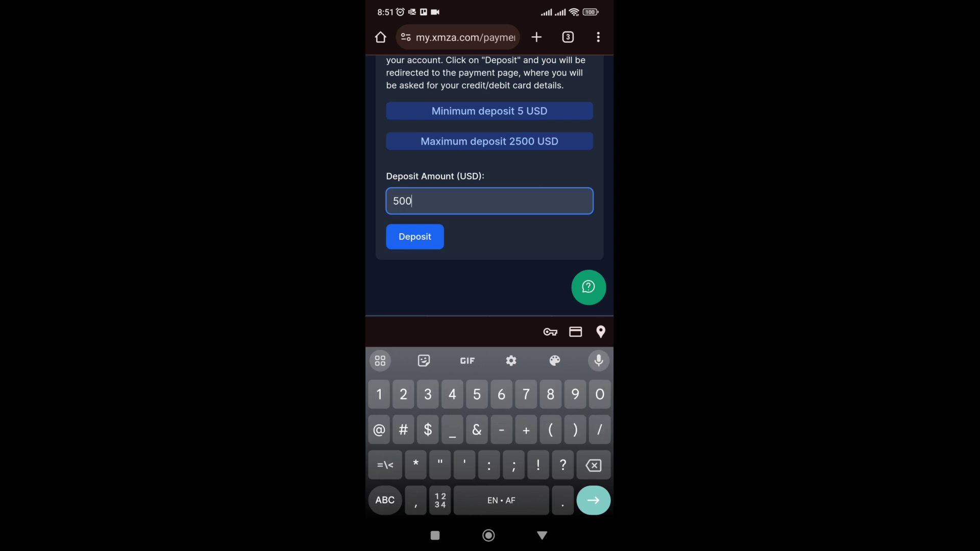
{"action": "key", "text": "Return"}
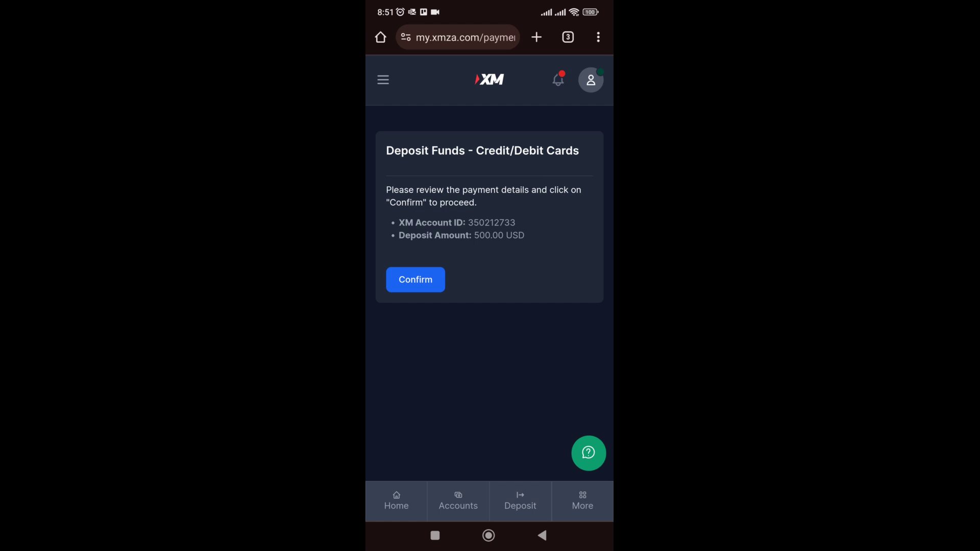
{"action": "left_click", "coordinate": [415, 280]}
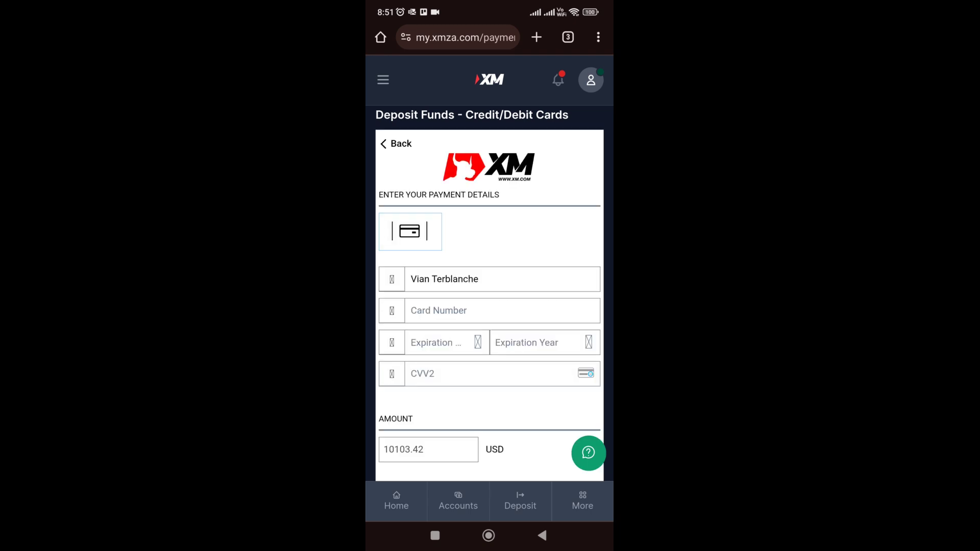
{"action": "scroll", "coordinate": [490, 275], "scroll_direction": "down", "scroll_amount": 3}
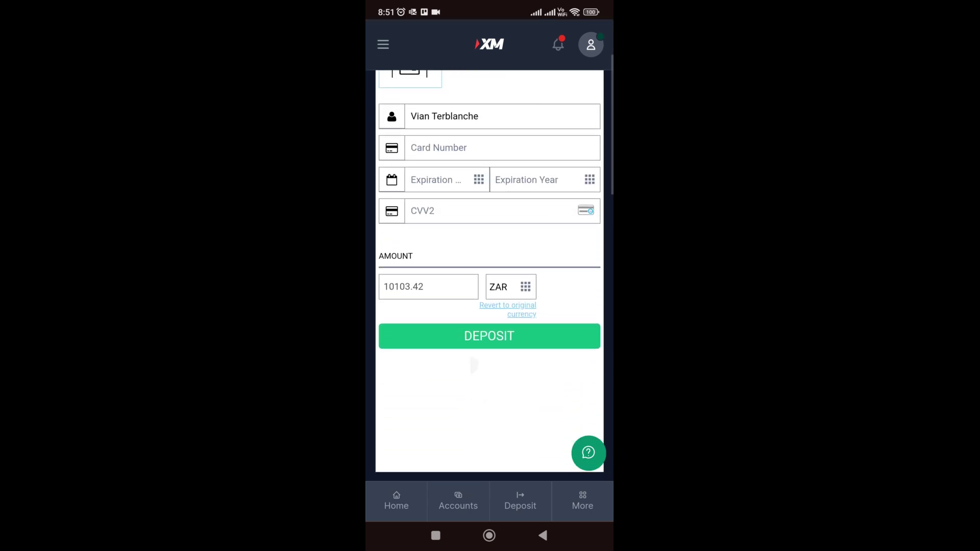
{"action": "scroll", "coordinate": [470, 358], "scroll_direction": "up", "scroll_amount": 3}
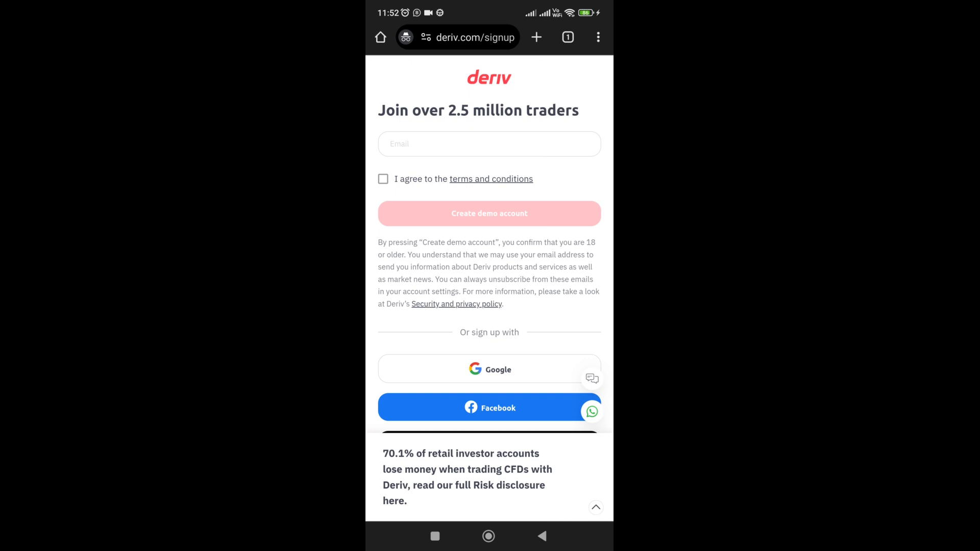
- Agree to the terms, enter the sign-up email address, and create the Deriv demo account
{"action": "left_click", "coordinate": [383, 178]}
{"action": "left_click", "coordinate": [489, 144]}
{"action": "left_click", "coordinate": [490, 144]}
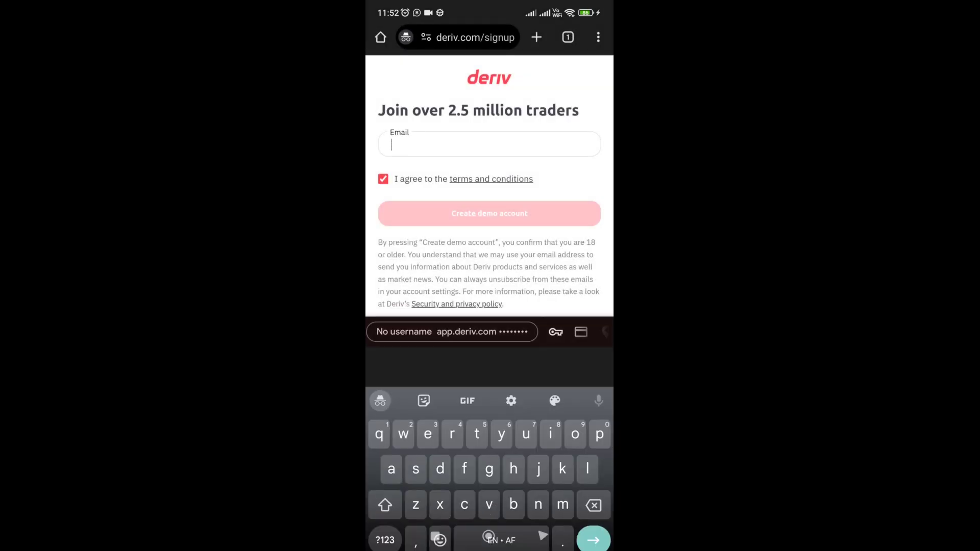
{"action": "type", "text": "v"}
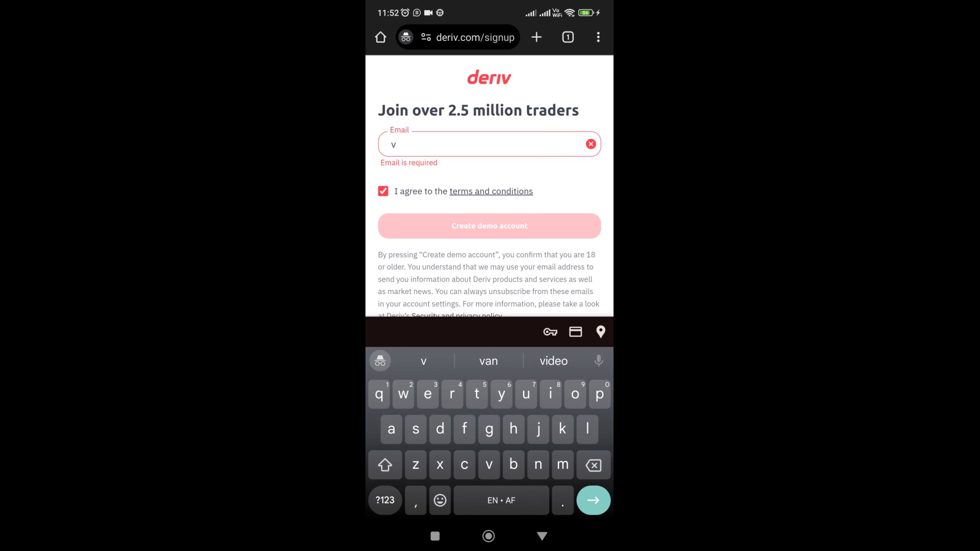
{"action": "type", "text": "ian"}
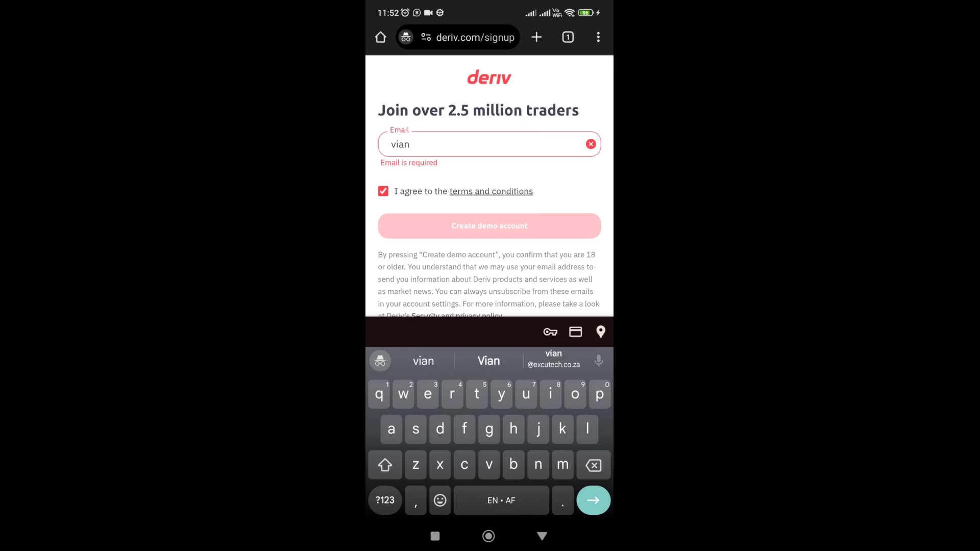
{"action": "left_click", "coordinate": [553, 359]}
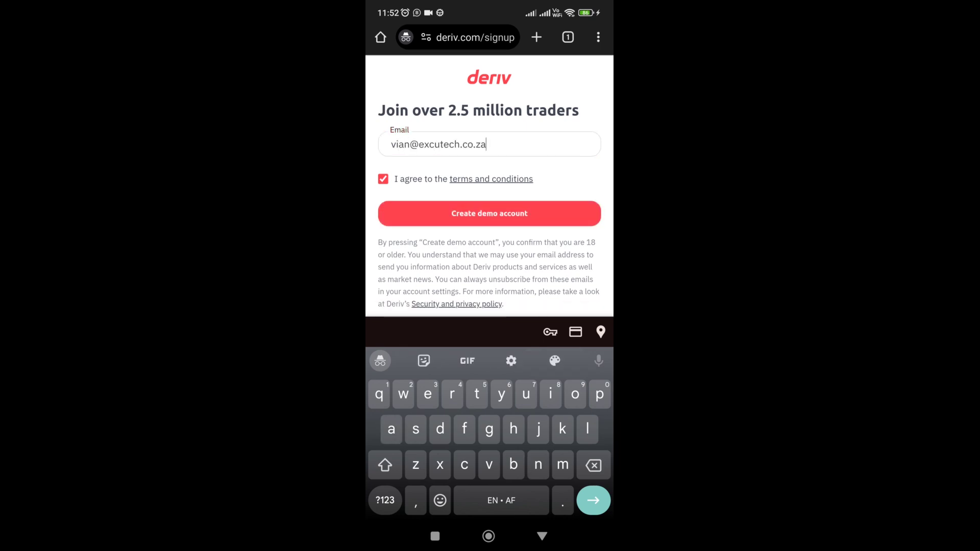
{"action": "left_click", "coordinate": [489, 213]}
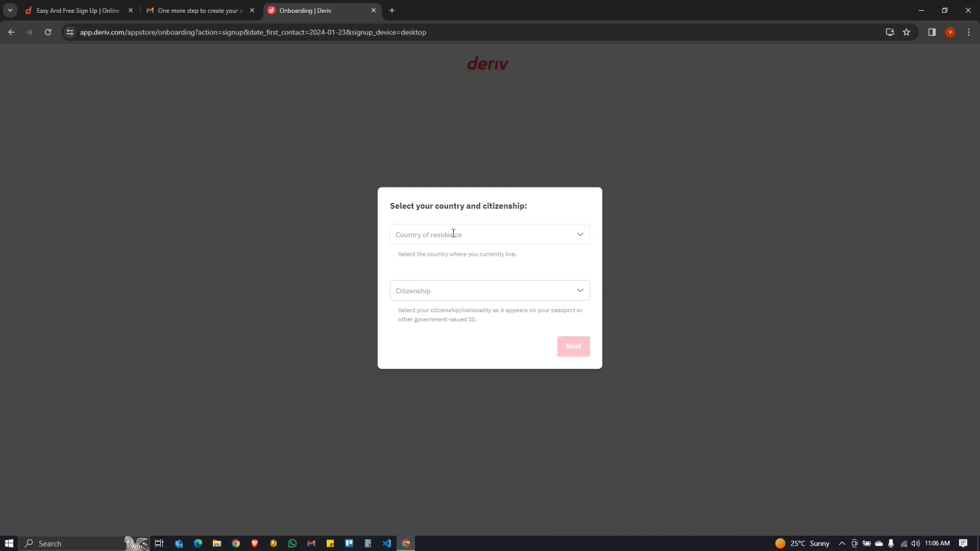
- Set South Africa as both country of residence and citizenship
{"action": "left_click", "coordinate": [456, 236]}
{"action": "type", "text": "south"}
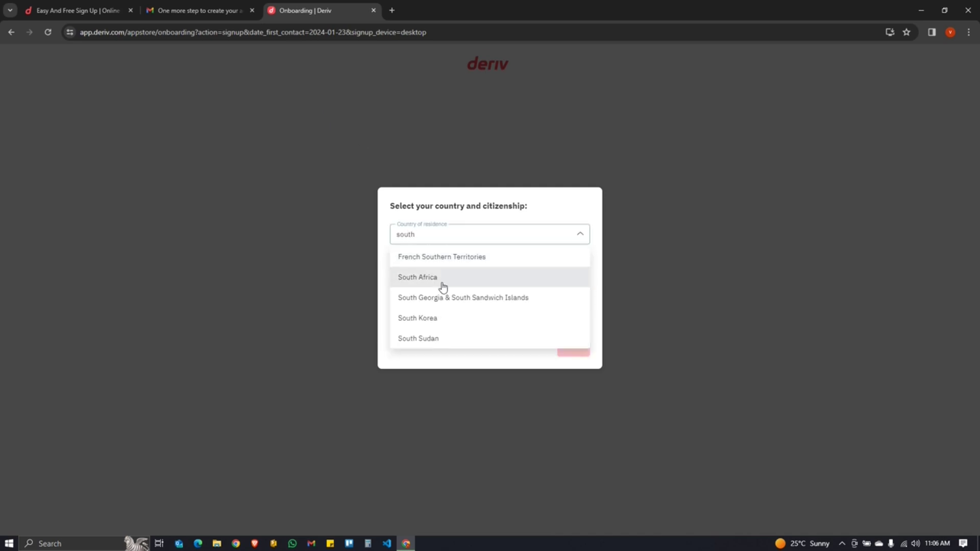
{"action": "left_click", "coordinate": [443, 280]}
{"action": "left_click", "coordinate": [439, 295]}
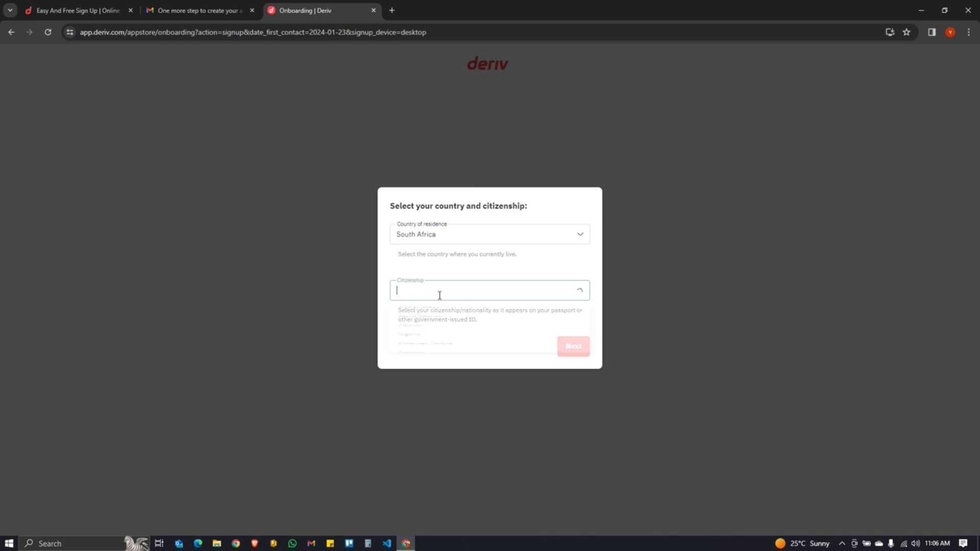
{"action": "type", "text": "south"}
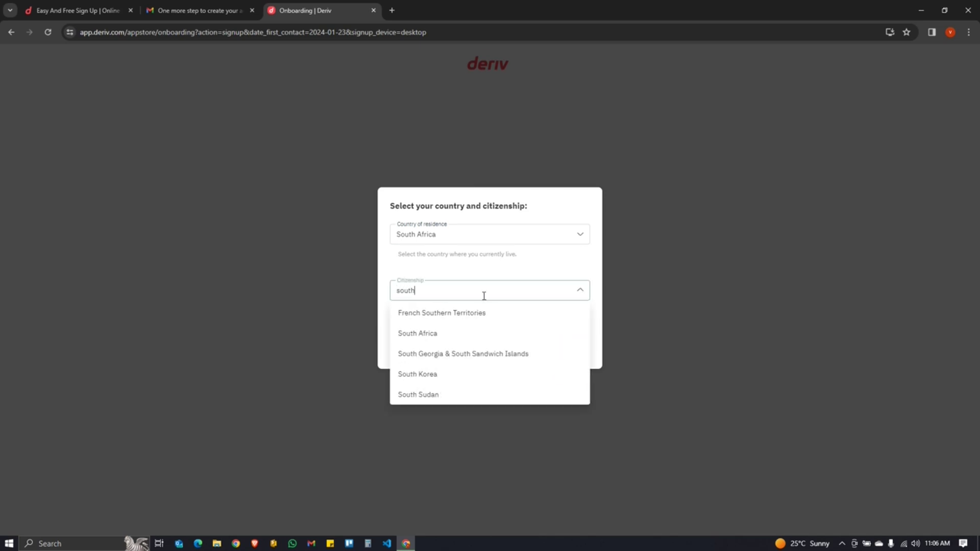
{"action": "left_click", "coordinate": [443, 332]}
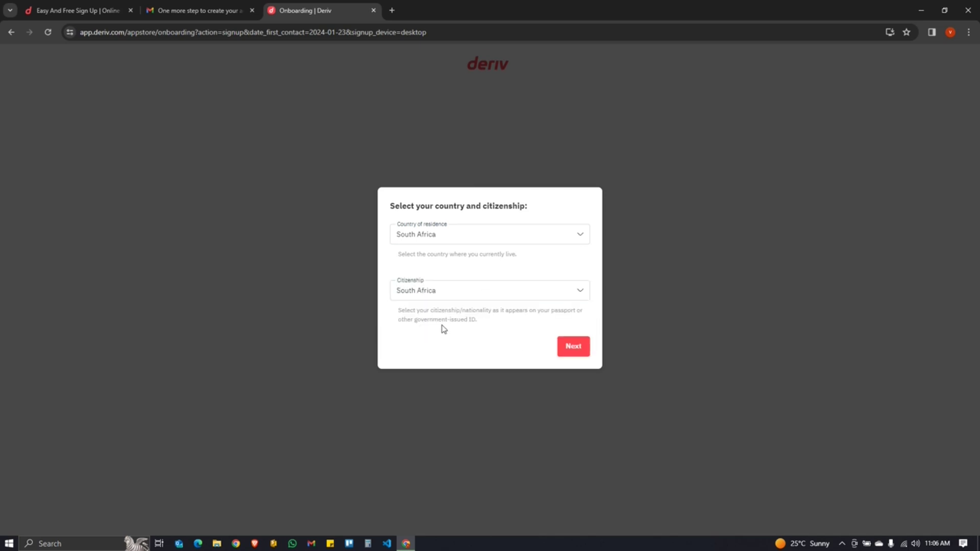
- Create the account password and finish sign-up with Start trading
{"action": "left_click", "coordinate": [574, 347]}
{"action": "left_click", "coordinate": [433, 247]}
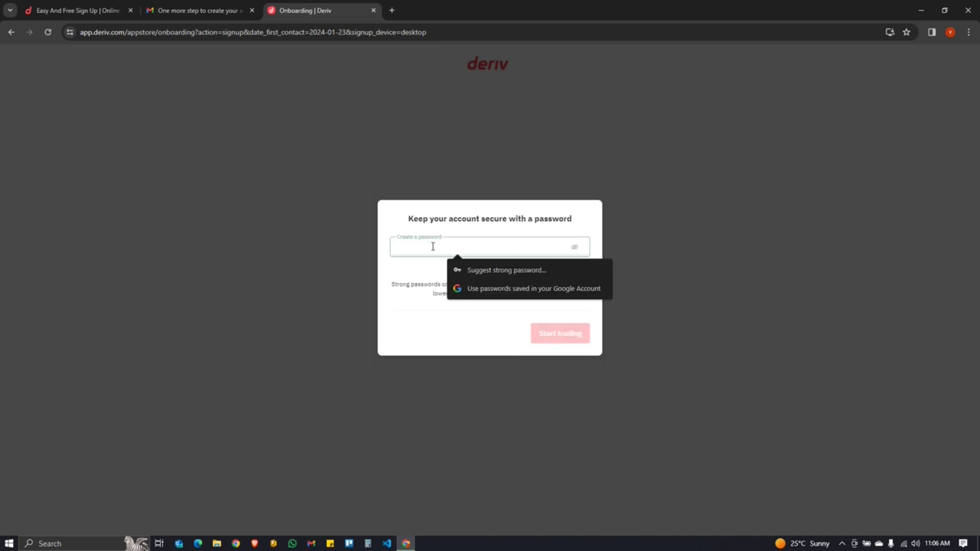
{"action": "type", "text": "•••"}
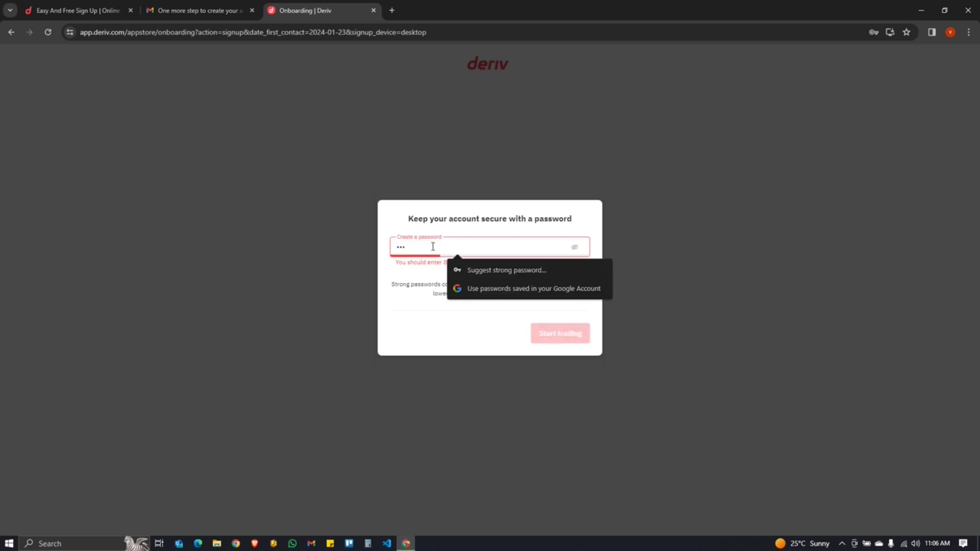
{"action": "type", "text": "••••••••"}
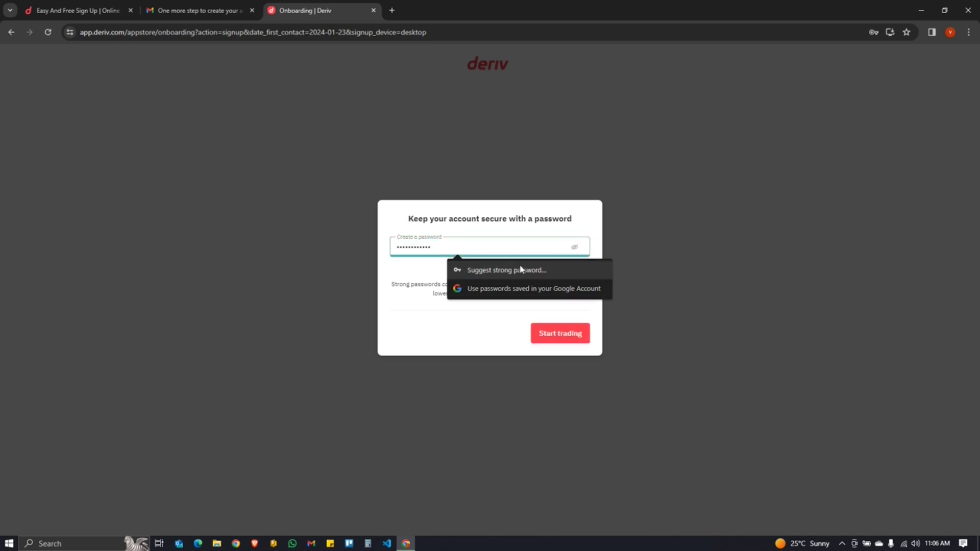
{"action": "left_click", "coordinate": [554, 334]}
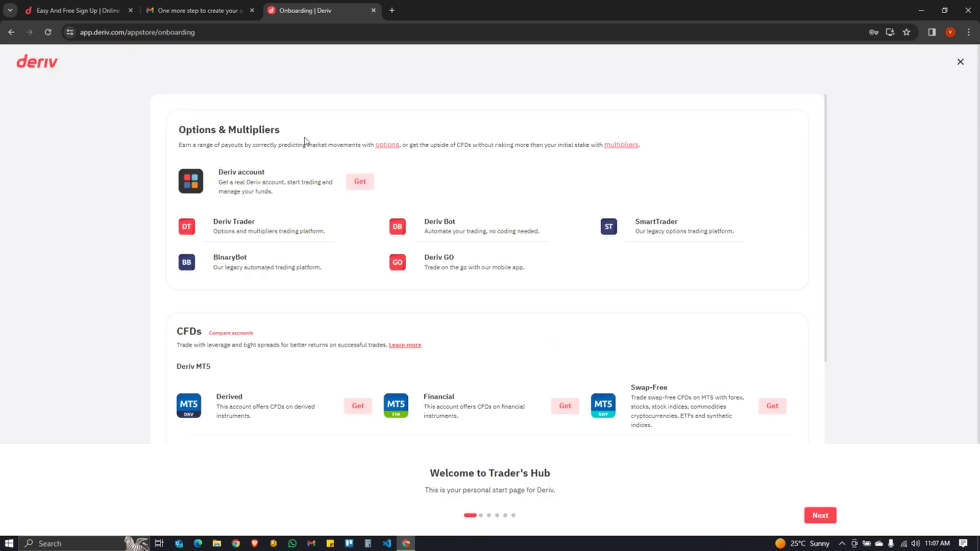
- Step through the onboarding tour to Trader's Hub and dismiss the regulation tour popup
{"action": "triple_click", "coordinate": [518, 478]}
{"action": "left_click", "coordinate": [595, 509]}
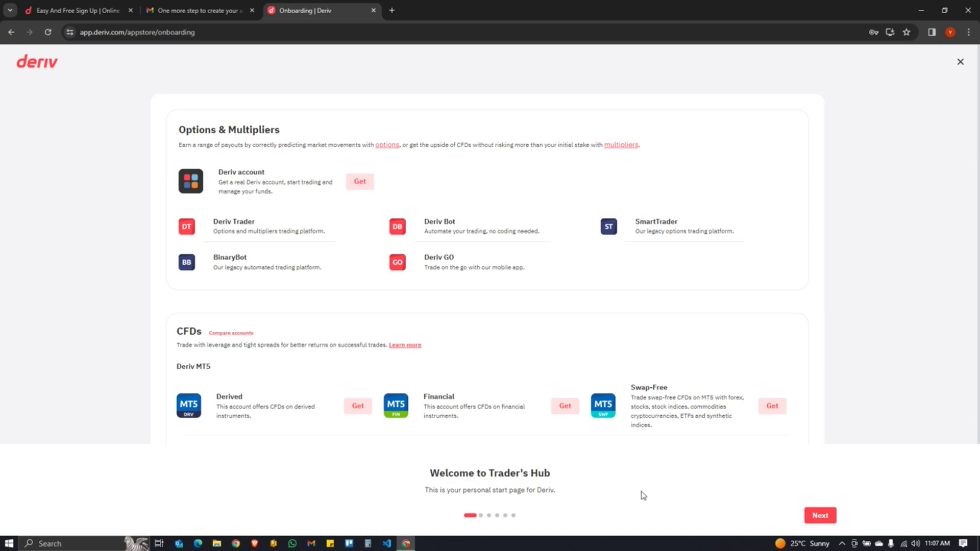
{"action": "left_click", "coordinate": [821, 516]}
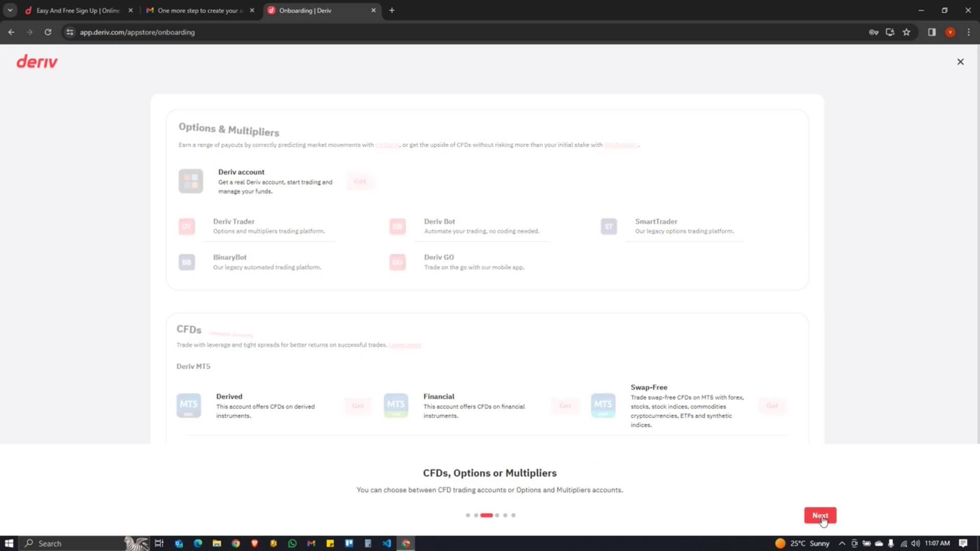
{"action": "left_click", "coordinate": [821, 516]}
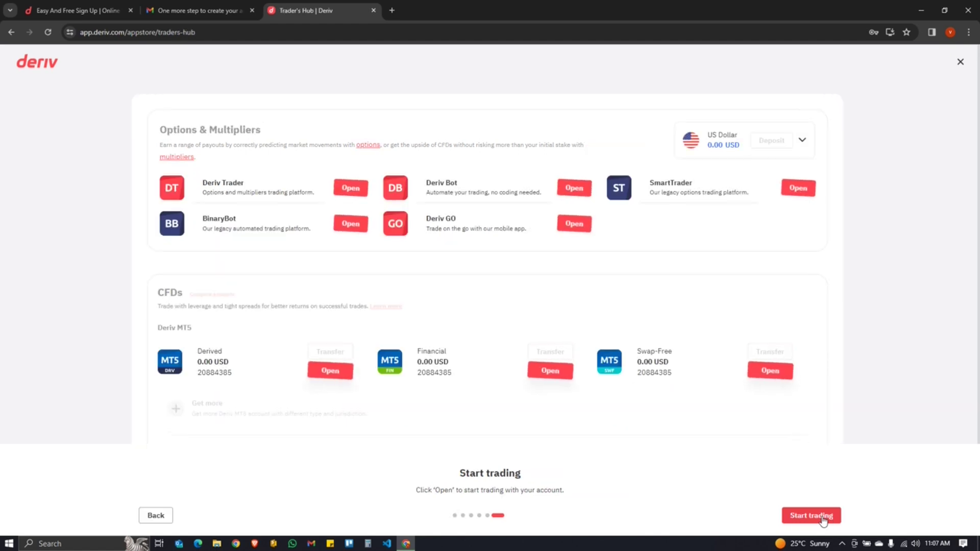
{"action": "left_click", "coordinate": [821, 517]}
{"action": "left_click", "coordinate": [569, 210]}
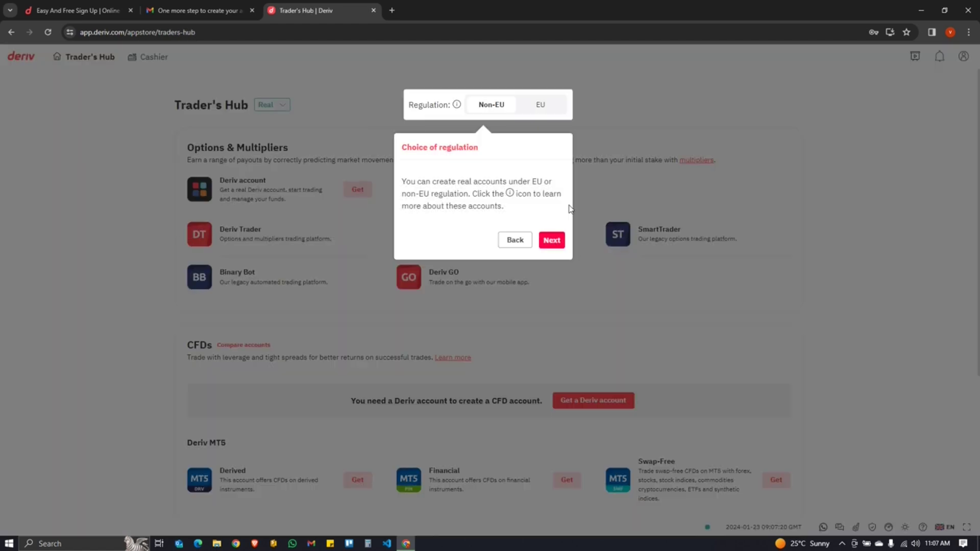
{"action": "left_click", "coordinate": [657, 93]}
{"action": "left_click", "coordinate": [280, 108]}
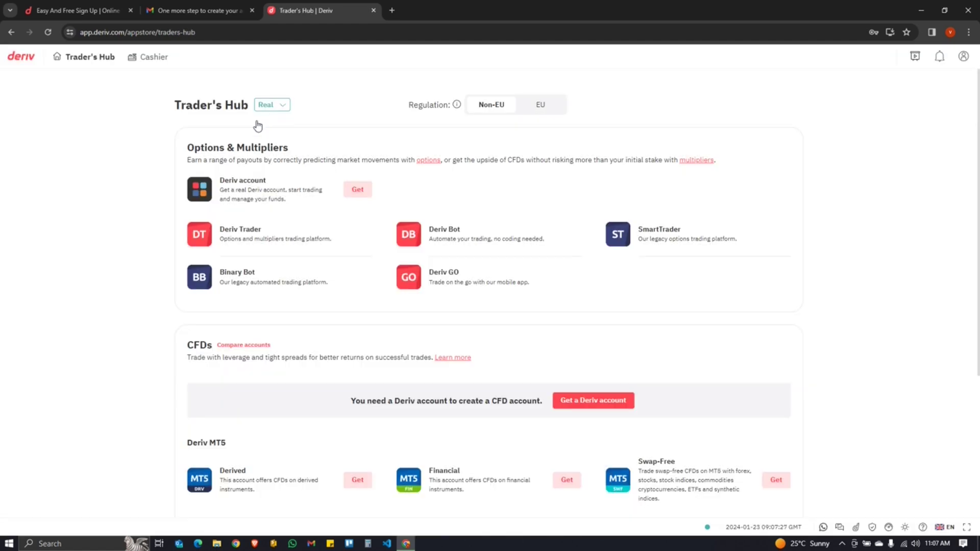
{"action": "left_click", "coordinate": [361, 140]}
{"action": "left_click", "coordinate": [263, 108]}
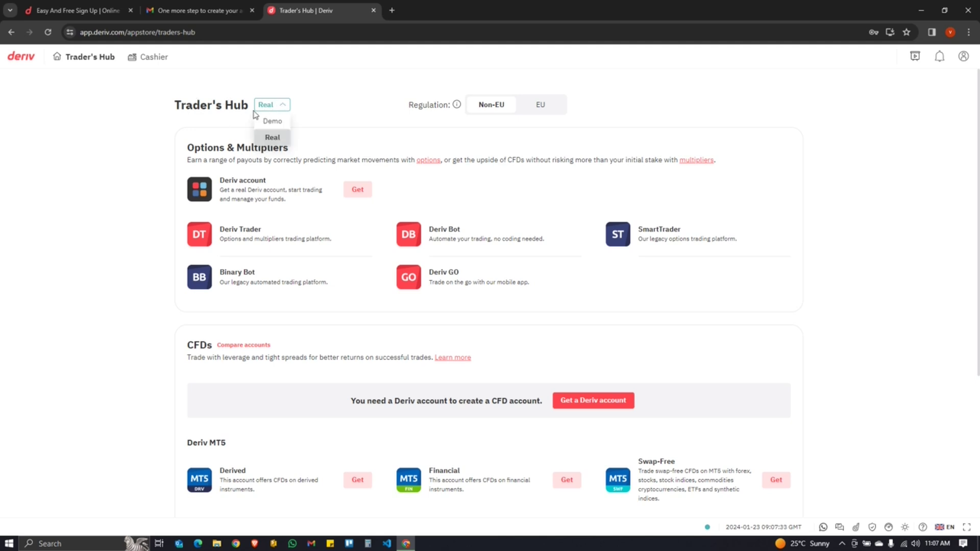
{"action": "left_click", "coordinate": [282, 119]}
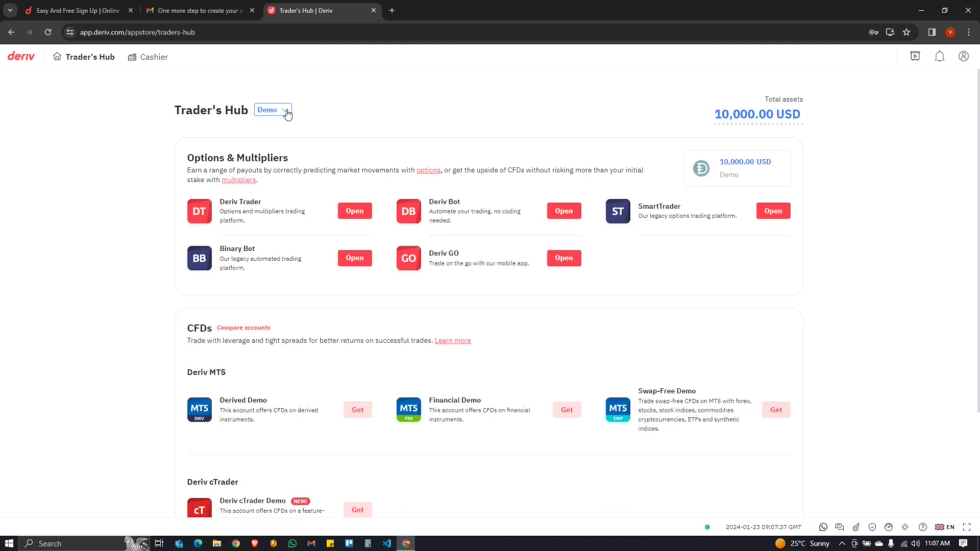
{"action": "left_click", "coordinate": [268, 113]}
{"action": "left_click", "coordinate": [280, 120]}
{"action": "left_click", "coordinate": [271, 139]}
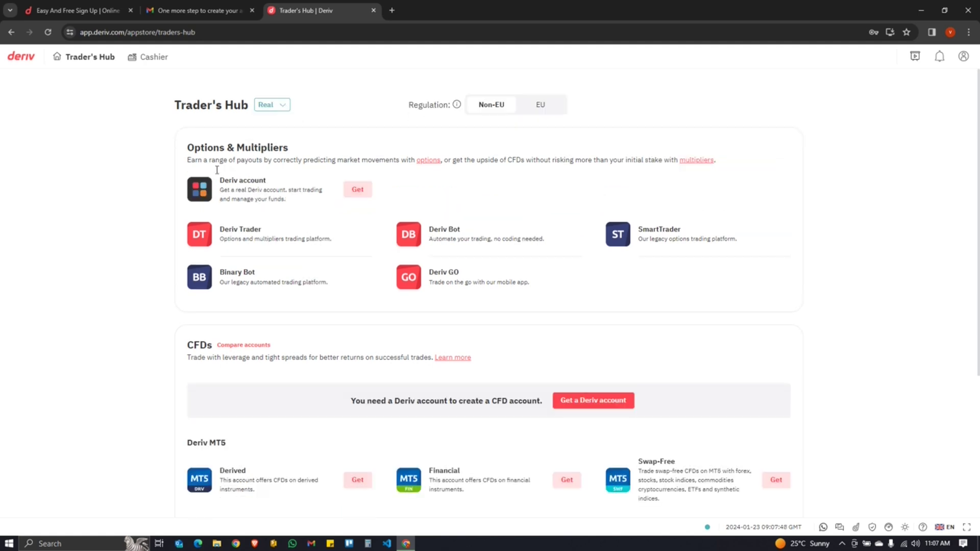
- Add a real Deriv account with US Dollar (USD) currency and advance to personal details
{"action": "left_click", "coordinate": [359, 187]}
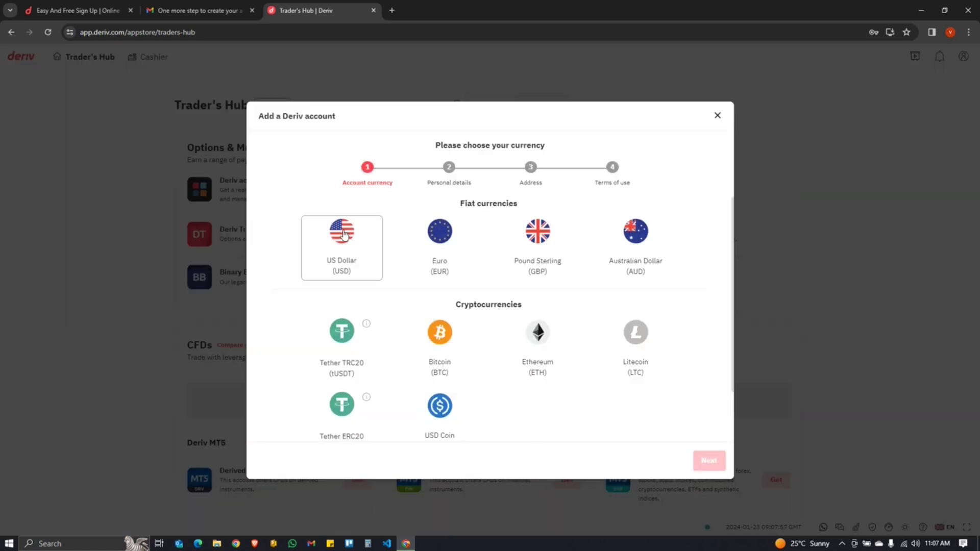
{"action": "left_click", "coordinate": [343, 235]}
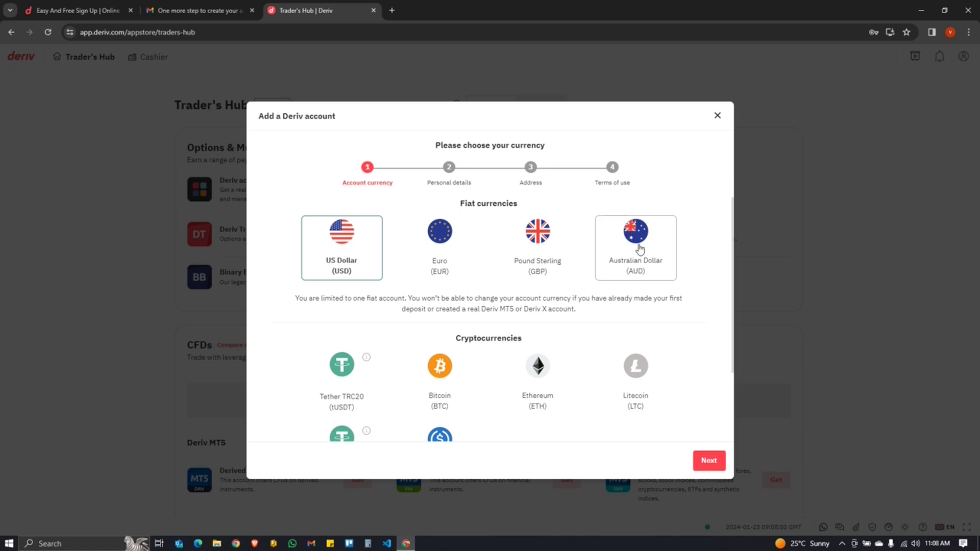
{"action": "left_click", "coordinate": [709, 461]}
{"action": "triple_click", "coordinate": [525, 210]}
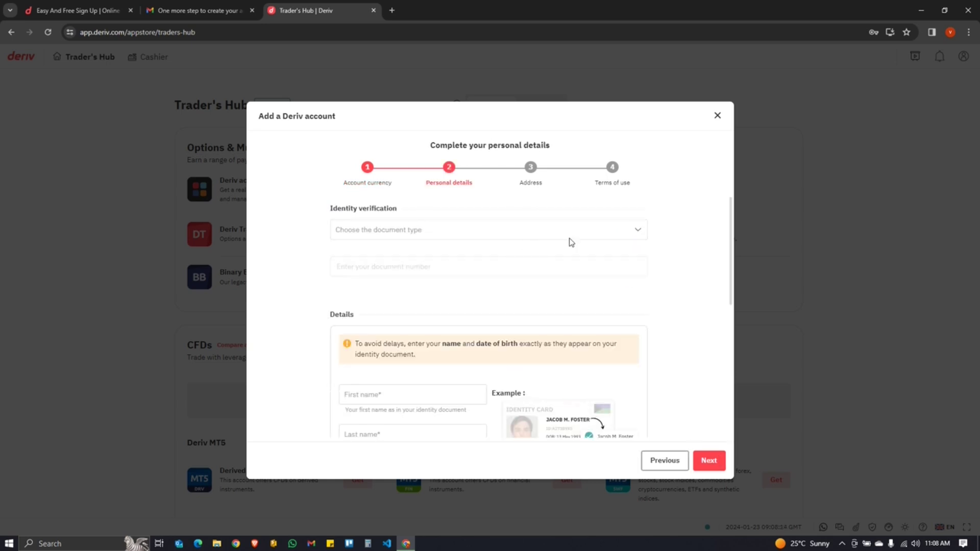
- Choose National ID Number as the identity document type and fill in the document number
{"action": "left_click", "coordinate": [467, 241]}
{"action": "left_click", "coordinate": [398, 240]}
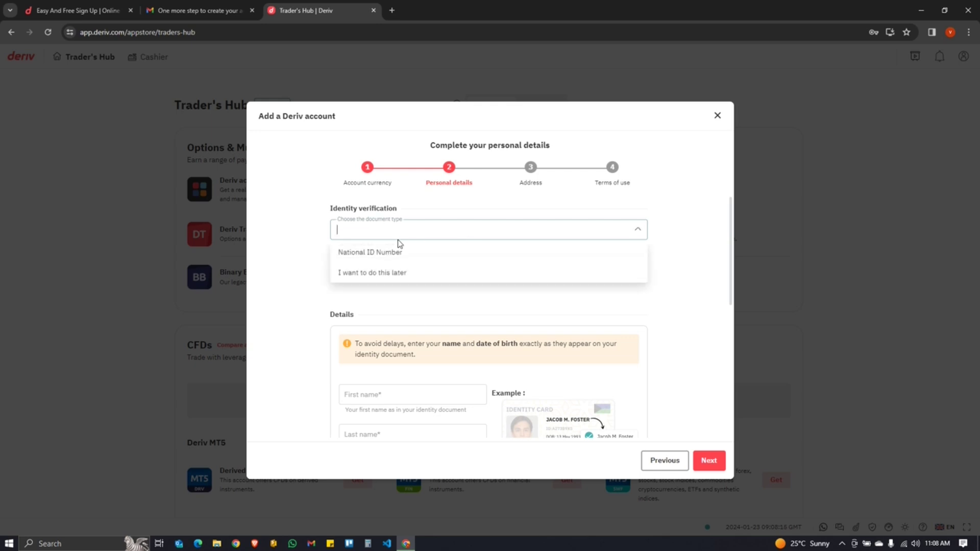
{"action": "left_click", "coordinate": [381, 251]}
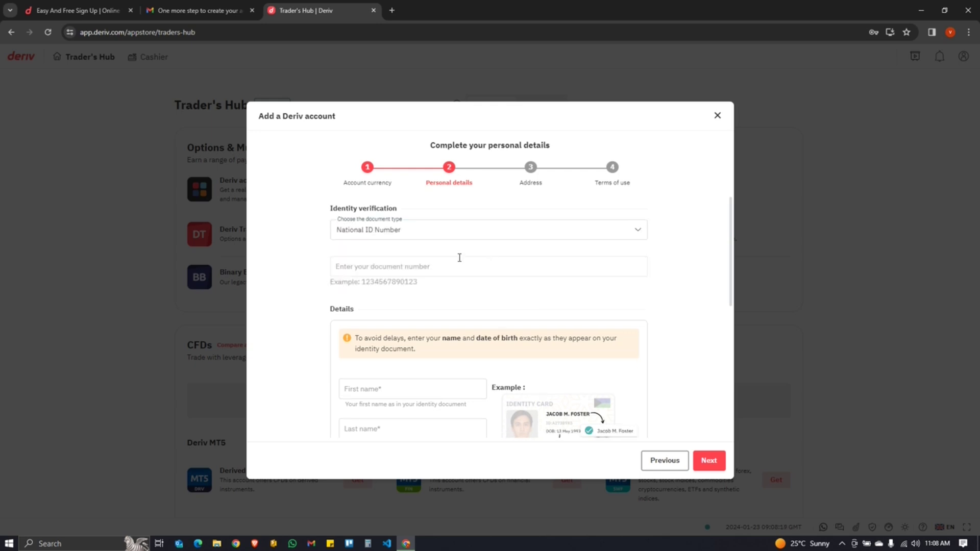
{"action": "scroll", "coordinate": [405, 281], "scroll_direction": "down", "scroll_amount": 3}
{"action": "scroll", "coordinate": [473, 342], "scroll_direction": "up", "scroll_amount": 2}
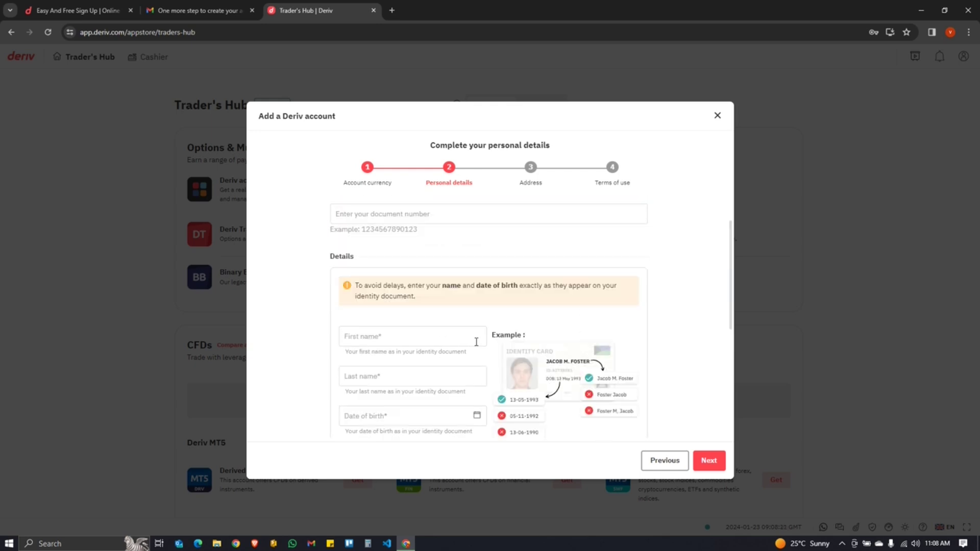
{"action": "scroll", "coordinate": [471, 353], "scroll_direction": "up", "scroll_amount": 1}
{"action": "left_click", "coordinate": [395, 266]}
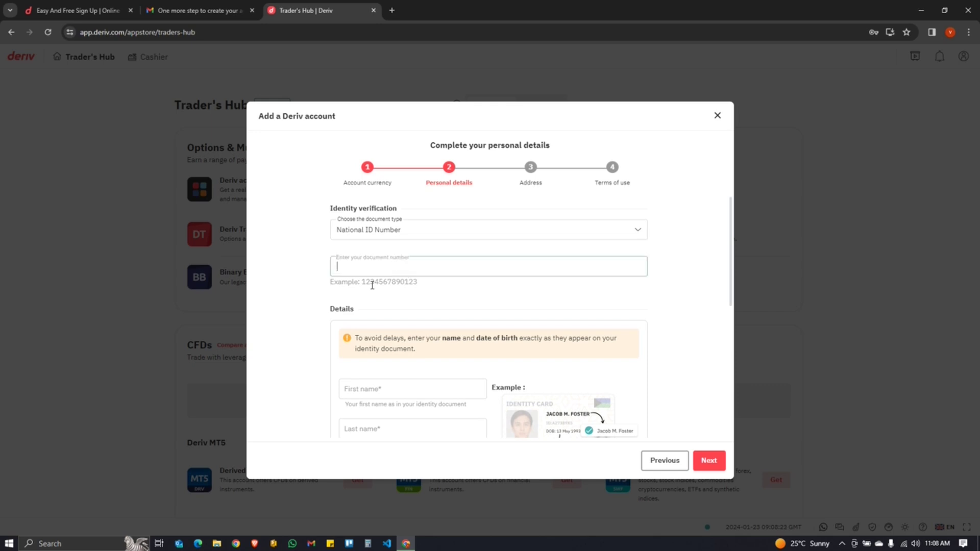
{"action": "scroll", "coordinate": [409, 281], "scroll_direction": "down", "scroll_amount": 3}
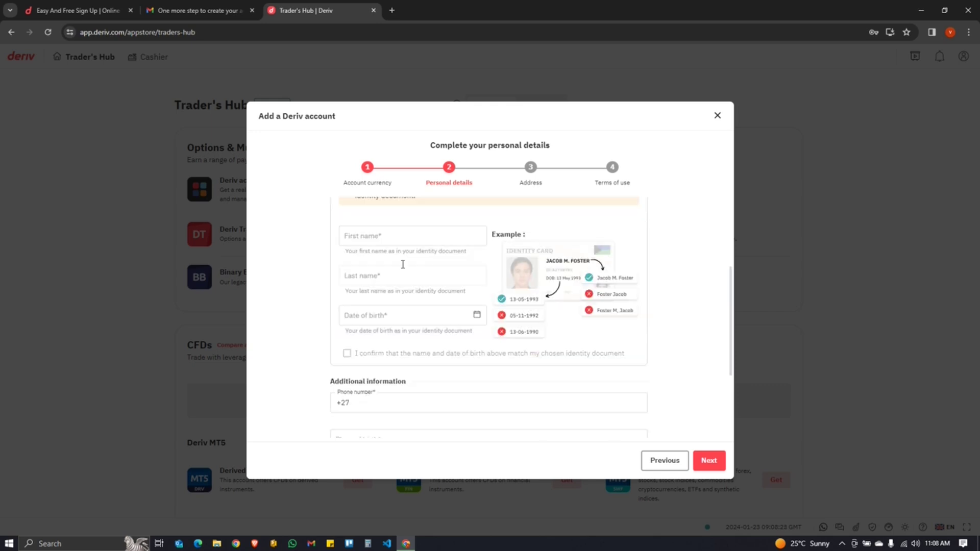
{"action": "scroll", "coordinate": [424, 232], "scroll_direction": "up", "scroll_amount": 1}
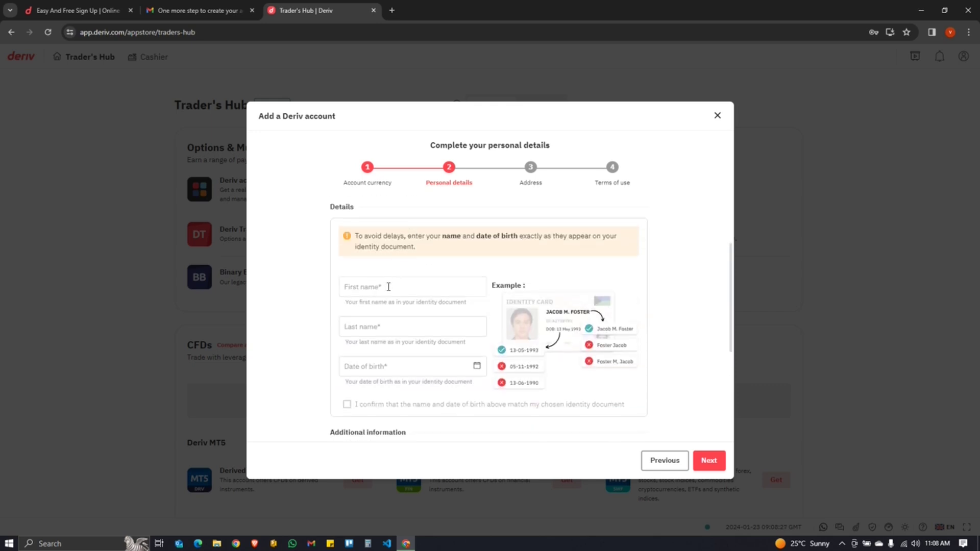
- Go over the last name and date of birth fields in personal details
{"action": "left_click", "coordinate": [390, 320]}
{"action": "left_click", "coordinate": [390, 360]}
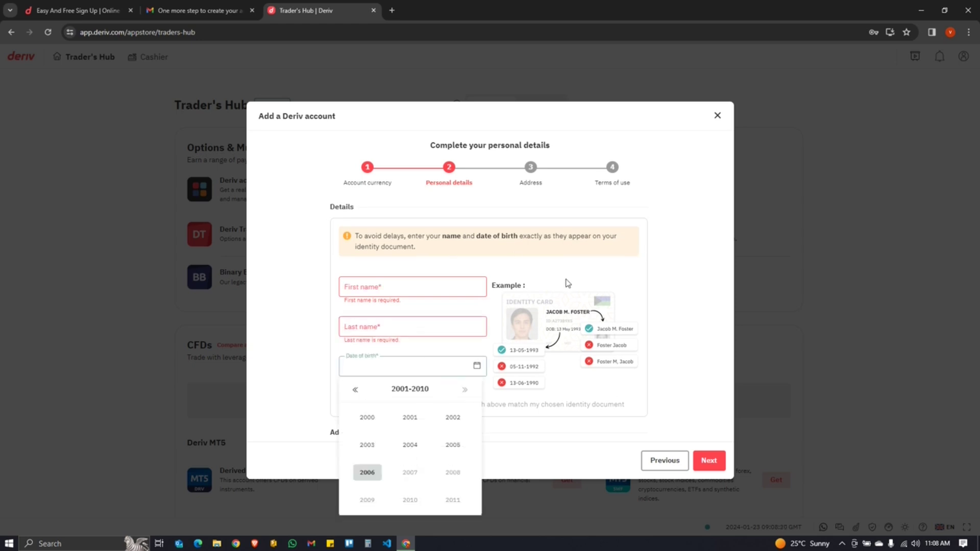
{"action": "left_click", "coordinate": [374, 302]}
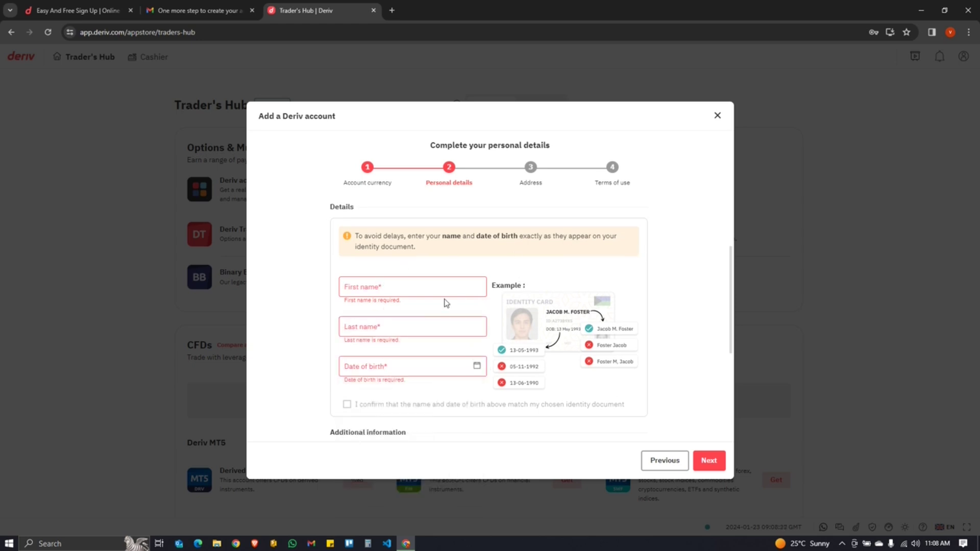
{"action": "scroll", "coordinate": [437, 352], "scroll_direction": "down", "scroll_amount": 4}
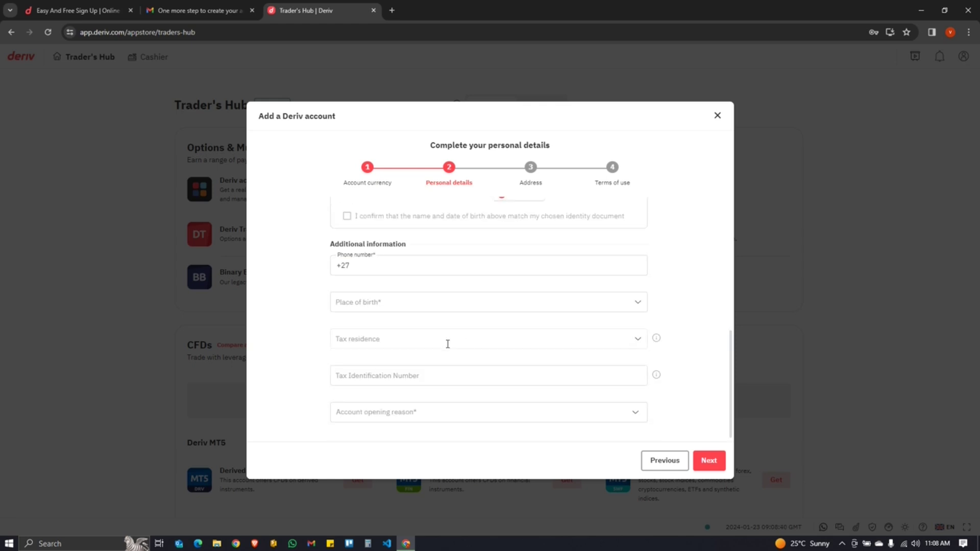
{"action": "mouse_move", "coordinate": [658, 342]}
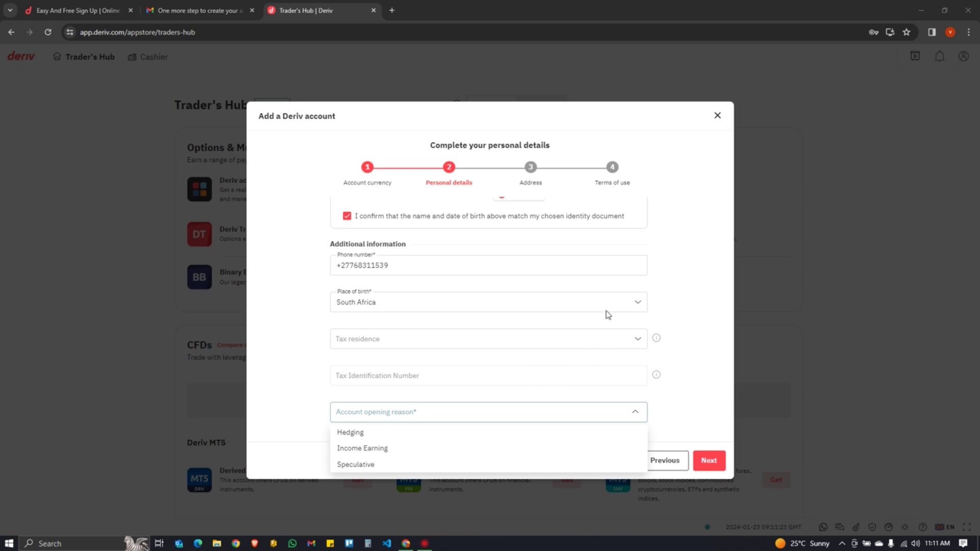
- Select Speculative as the account opening reason and continue to the address step
{"action": "left_click", "coordinate": [698, 286]}
{"action": "scroll", "coordinate": [442, 353], "scroll_direction": "up", "scroll_amount": 5}
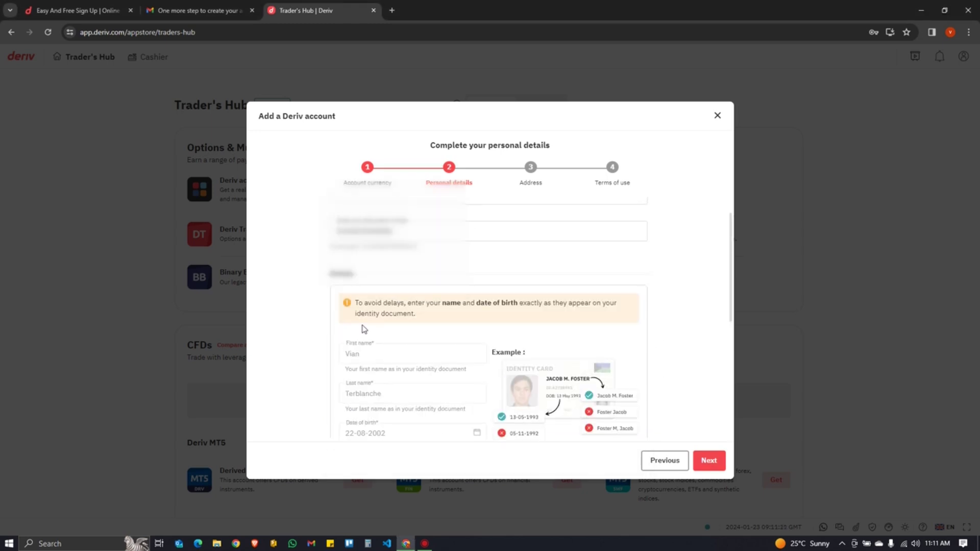
{"action": "scroll", "coordinate": [422, 328], "scroll_direction": "down", "scroll_amount": 3}
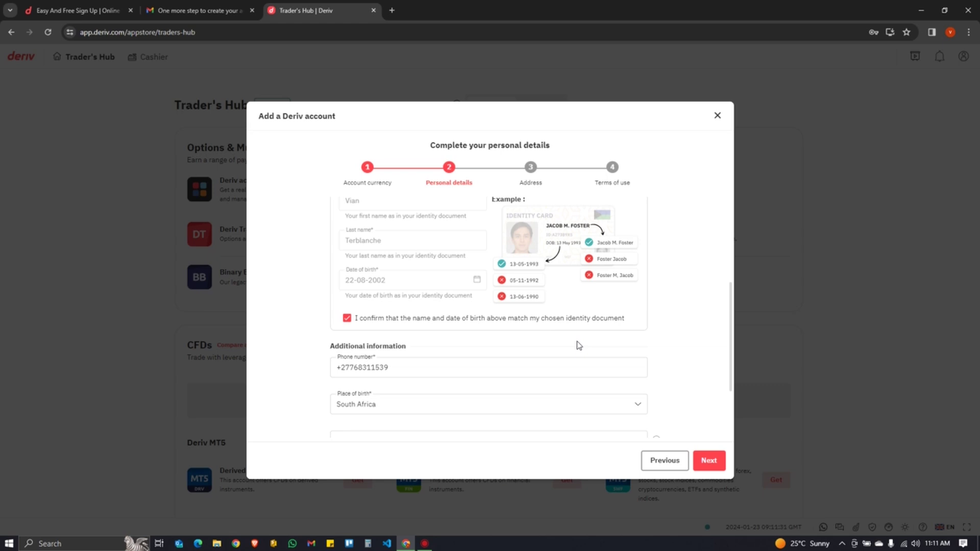
{"action": "scroll", "coordinate": [579, 346], "scroll_direction": "up", "scroll_amount": 1}
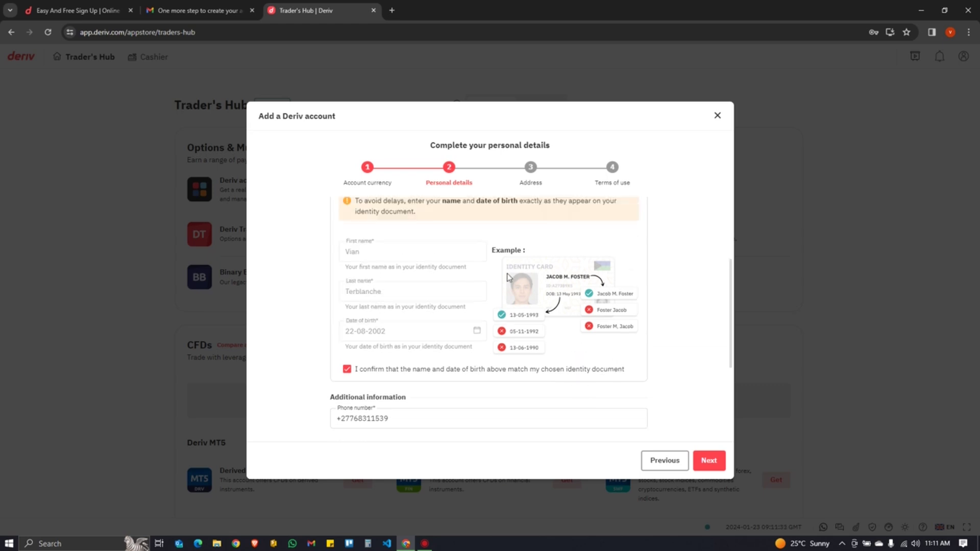
{"action": "scroll", "coordinate": [554, 322], "scroll_direction": "down", "scroll_amount": 3}
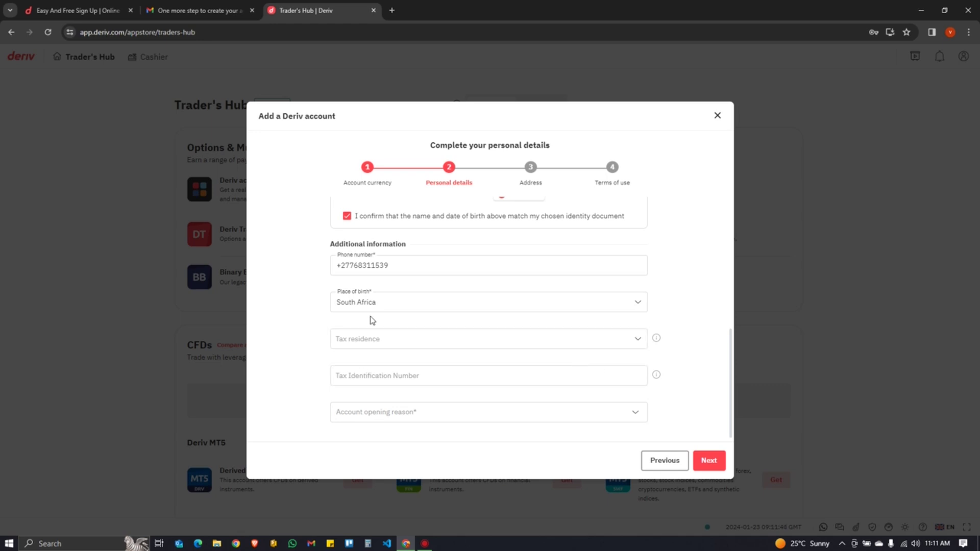
{"action": "left_click", "coordinate": [629, 415]}
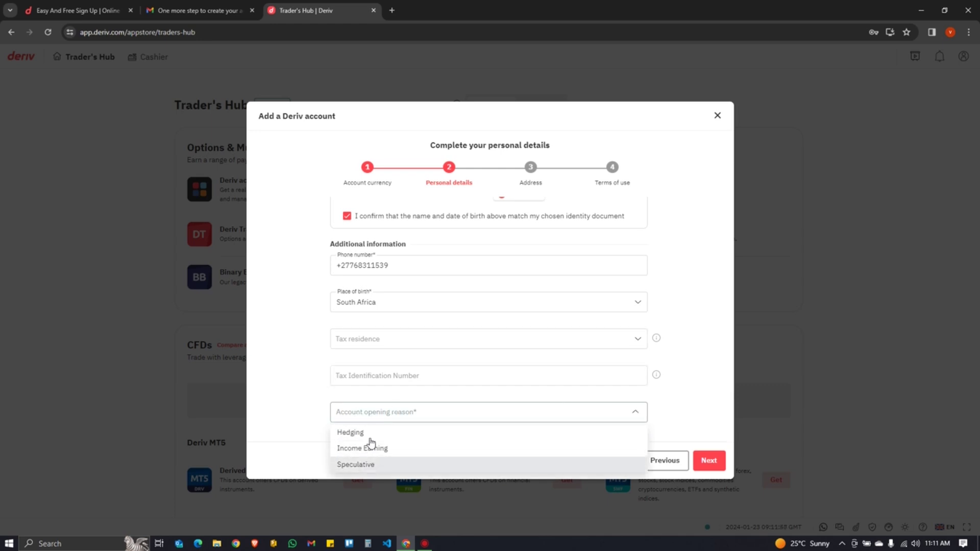
{"action": "left_click", "coordinate": [480, 470]}
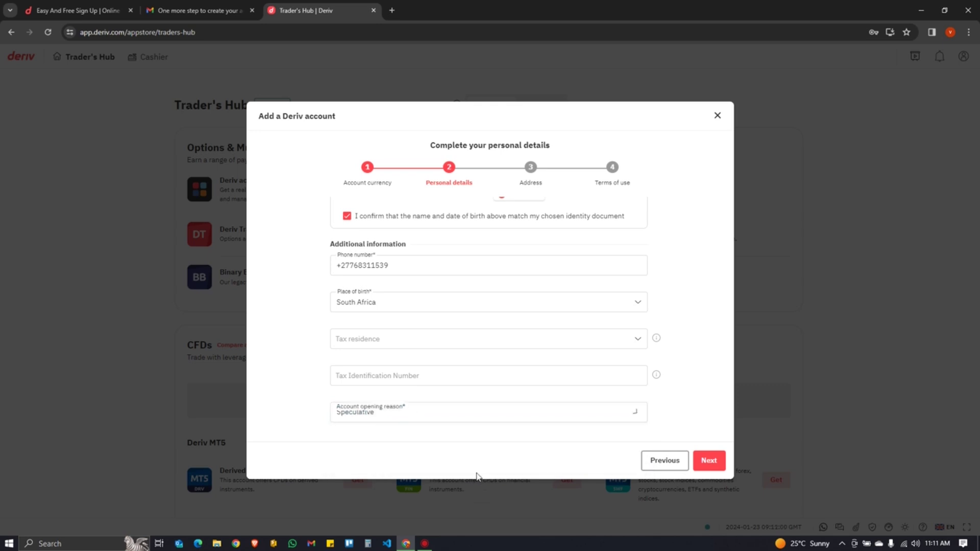
{"action": "left_click", "coordinate": [713, 462]}
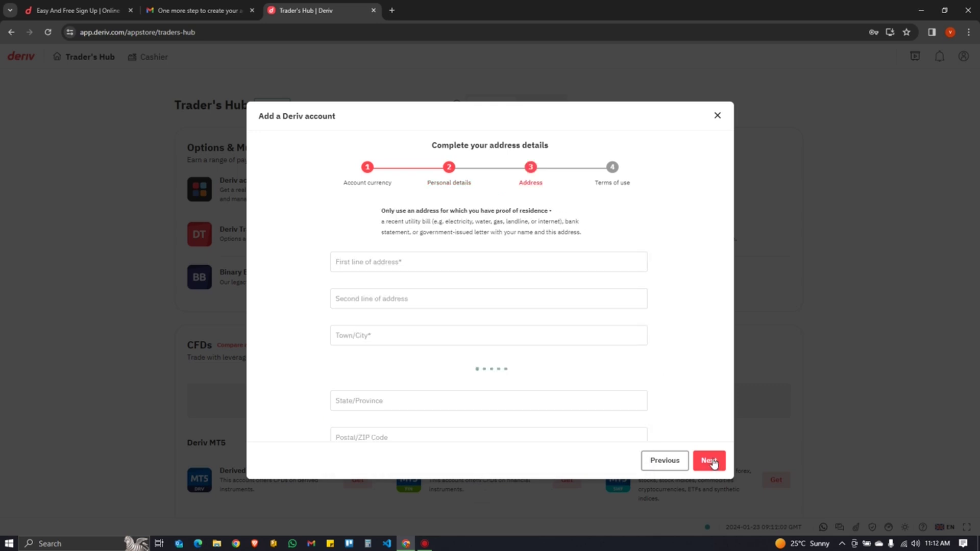
- Fill in the first line of address and the remaining address details
{"action": "left_click", "coordinate": [387, 267]}
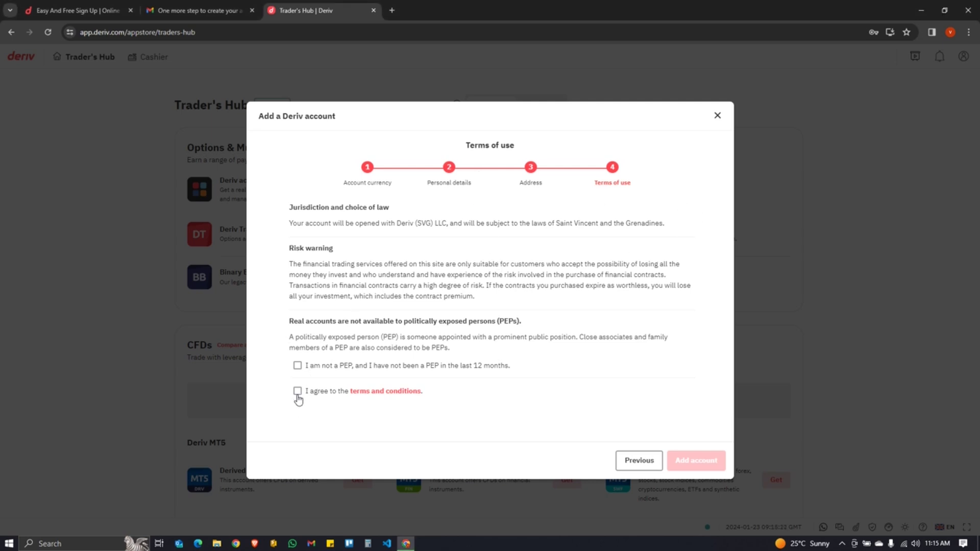
- Accept the terms and non-PEP declaration, then add the real USD Deriv account
{"action": "left_click", "coordinate": [297, 392]}
{"action": "left_click", "coordinate": [297, 366]}
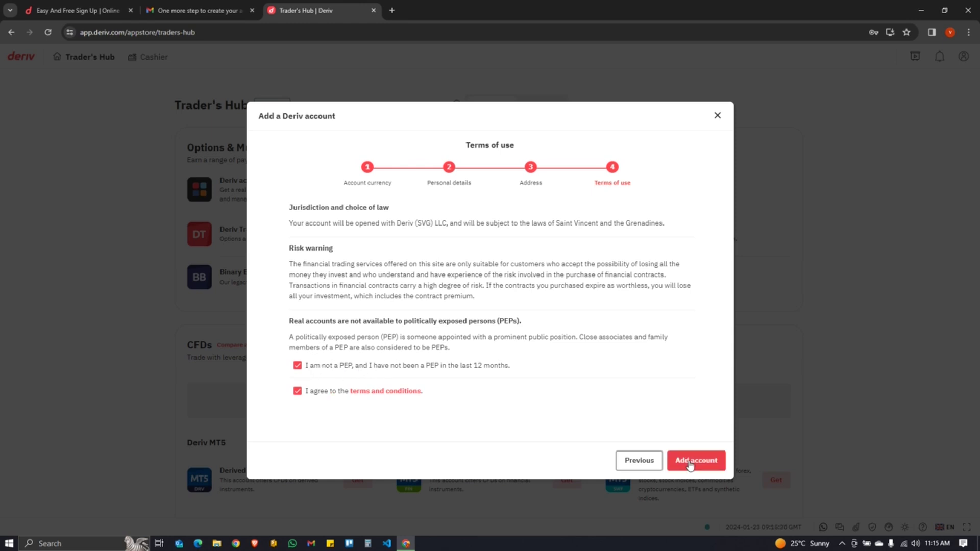
{"action": "left_click", "coordinate": [690, 462]}
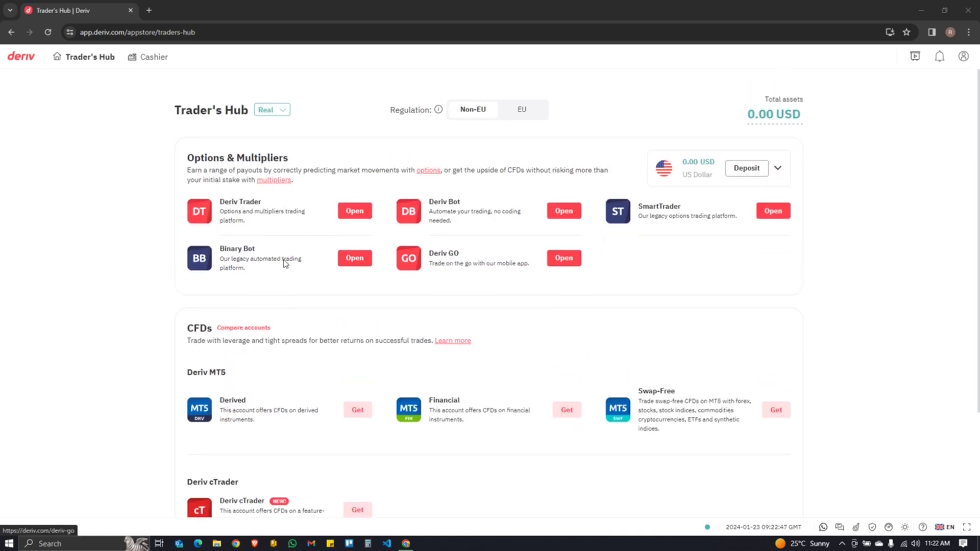
- Choose Get on the Deriv MT5 Derived account under CFDs
{"action": "scroll", "coordinate": [198, 303], "scroll_direction": "down", "scroll_amount": 1}
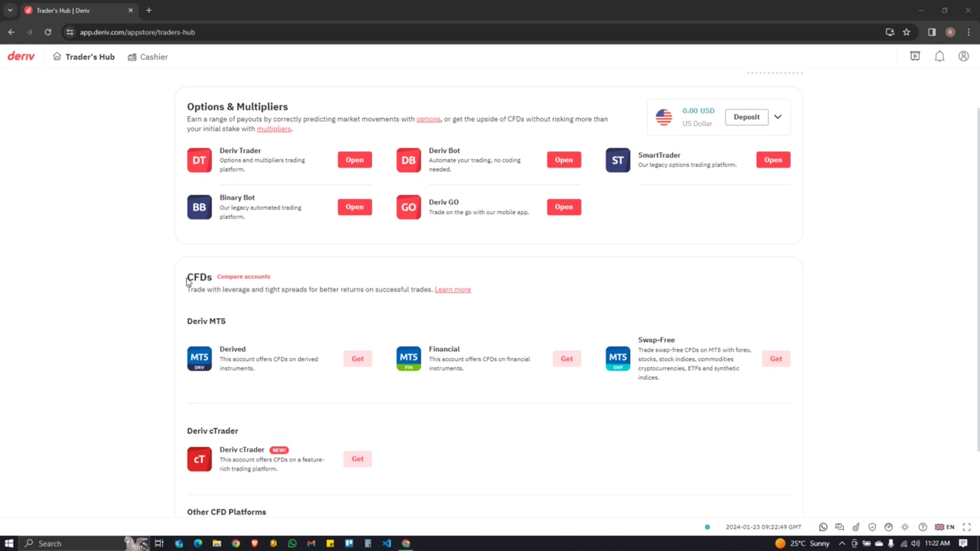
{"action": "double_click", "coordinate": [197, 278]}
{"action": "left_click", "coordinate": [345, 287]}
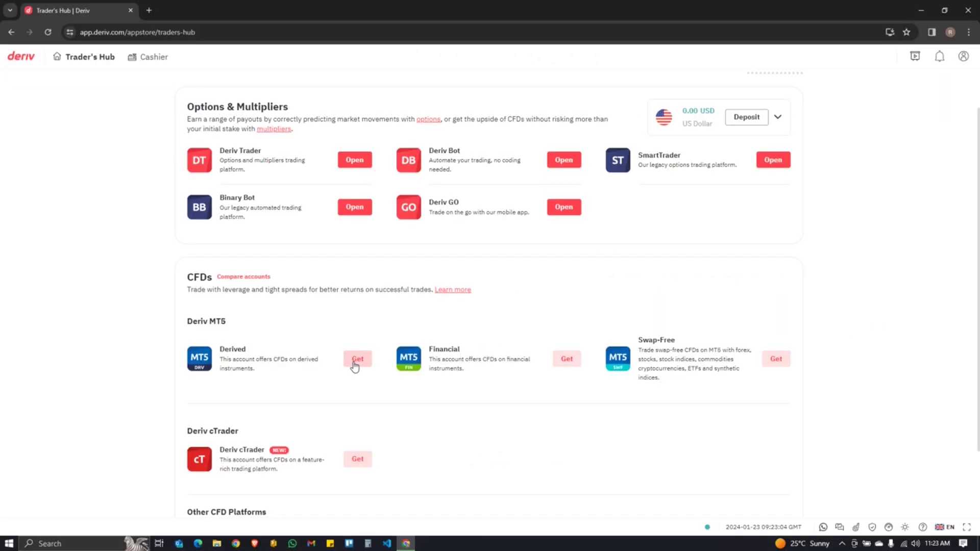
{"action": "left_click", "coordinate": [358, 359]}
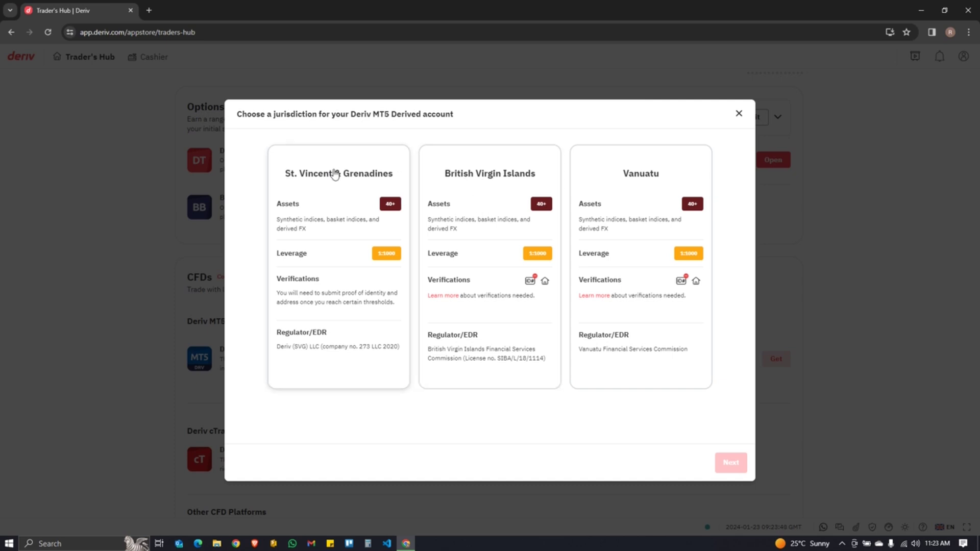
- Select the St. Vincent & Grenadines jurisdiction and proceed to the password prompt
{"action": "left_click", "coordinate": [331, 203]}
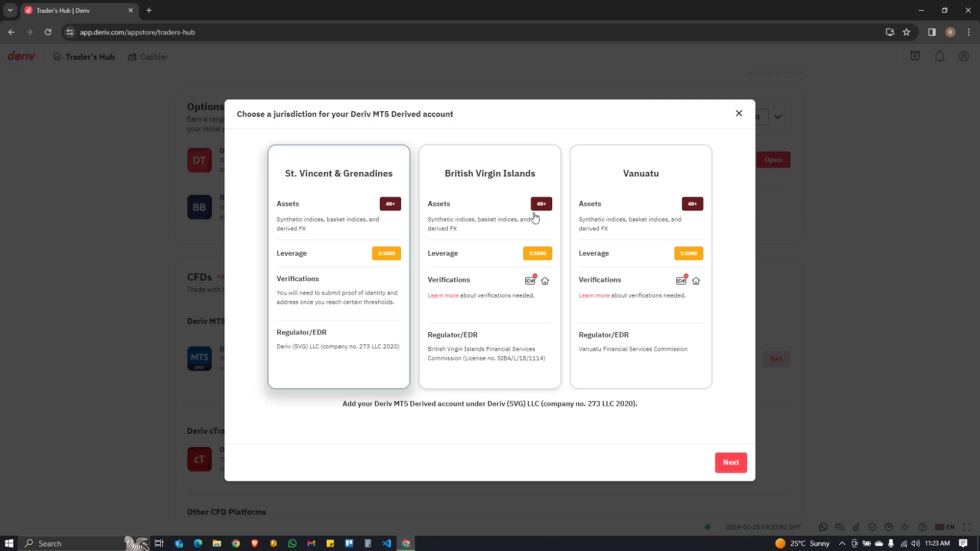
{"action": "left_click", "coordinate": [728, 469]}
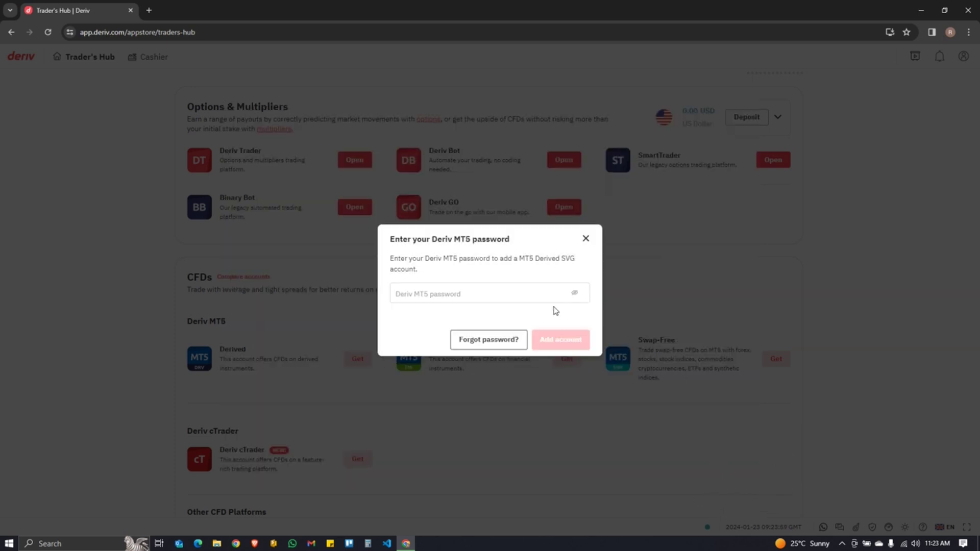
- Enter the Deriv MT5 password for the new Derived SVG account
{"action": "left_click", "coordinate": [481, 296]}
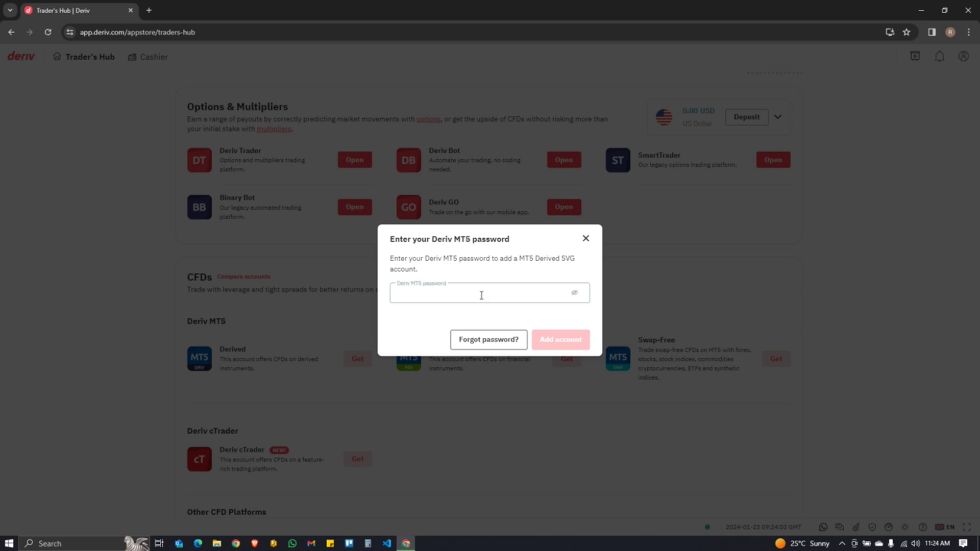
{"action": "type", "text": "*"}
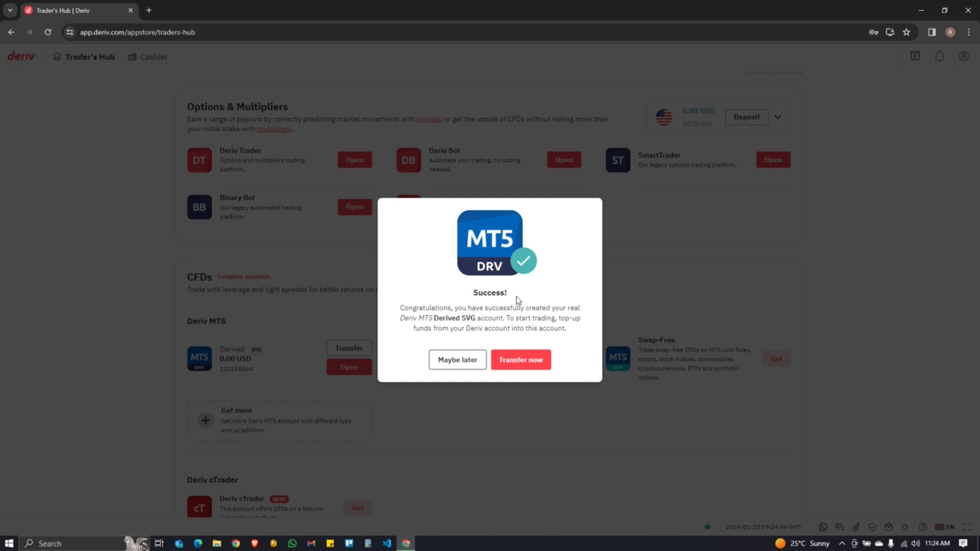
- Dismiss the success message with Maybe later and check the Derived SVG account shows 0.00 USD
{"action": "left_click", "coordinate": [452, 361]}
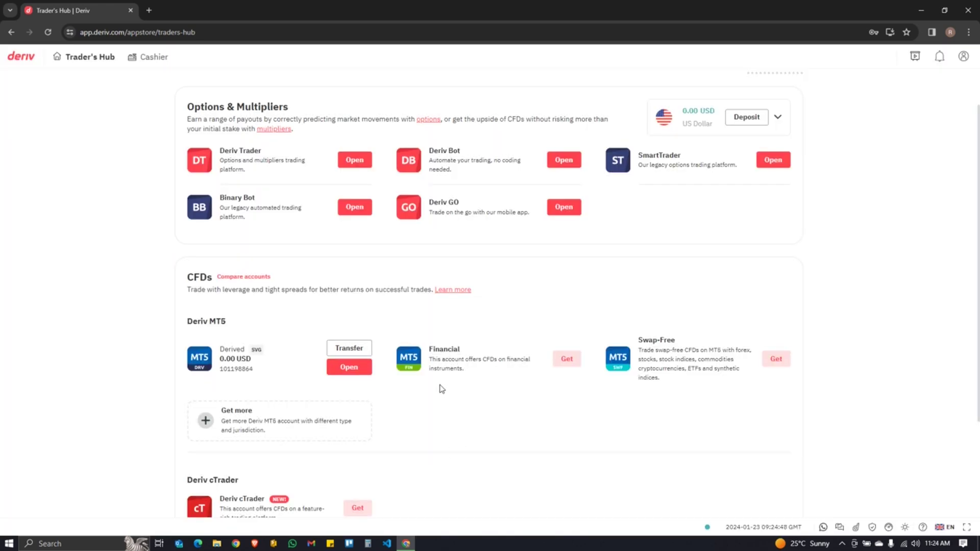
{"action": "scroll", "coordinate": [576, 428], "scroll_direction": "up", "scroll_amount": 1}
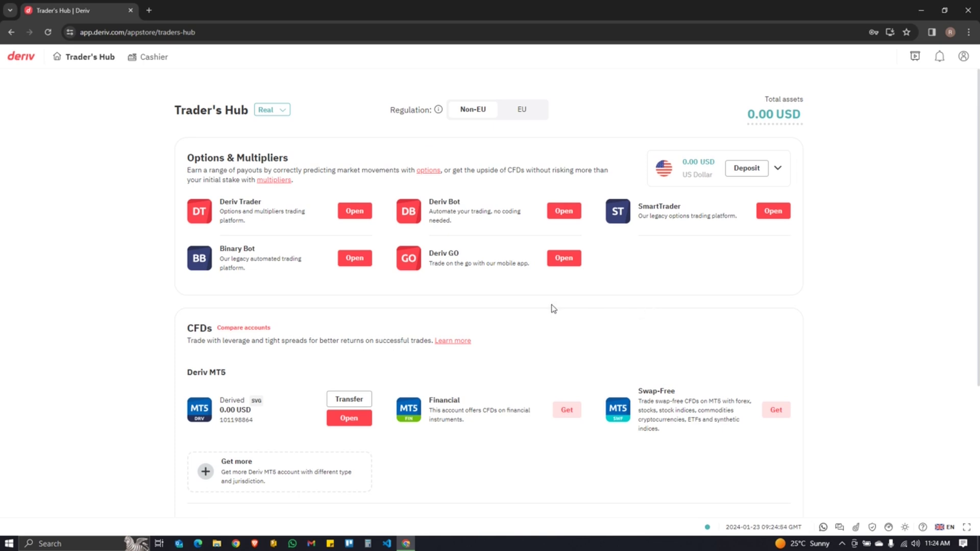
{"action": "scroll", "coordinate": [554, 309], "scroll_direction": "down", "scroll_amount": 3}
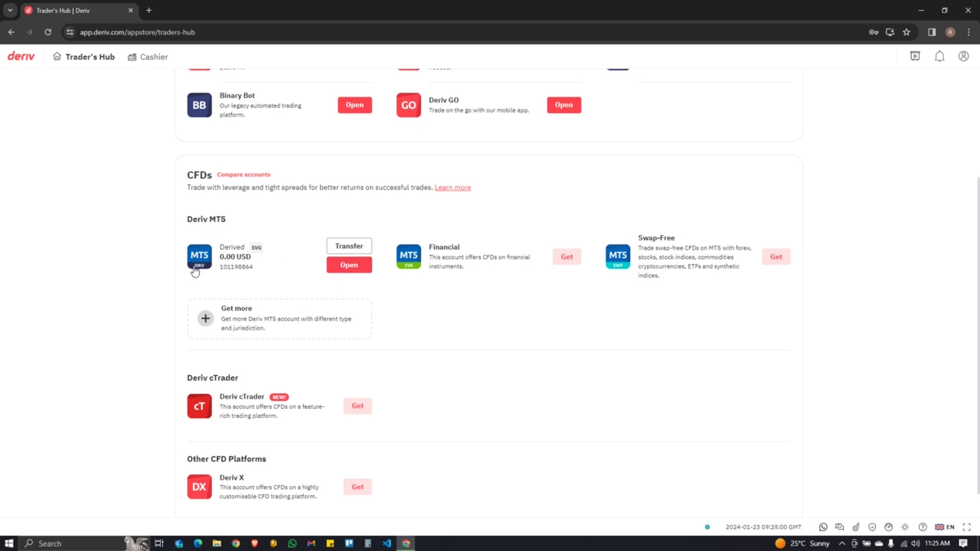
{"action": "scroll", "coordinate": [258, 228], "scroll_direction": "up", "scroll_amount": 3}
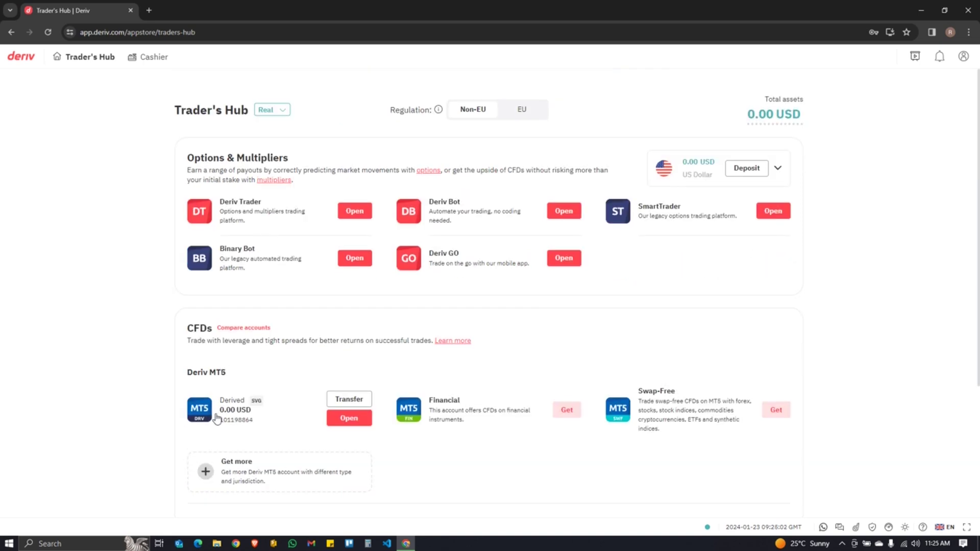
- View the Derived account's login, server and broker details, then download and run the MetaTrader 5 Windows installer
{"action": "left_click", "coordinate": [339, 419]}
{"action": "left_click_drag", "start_coordinate": [565, 202], "coordinate": [605, 213]}
{"action": "left_click_drag", "start_coordinate": [542, 187], "coordinate": [607, 193]}
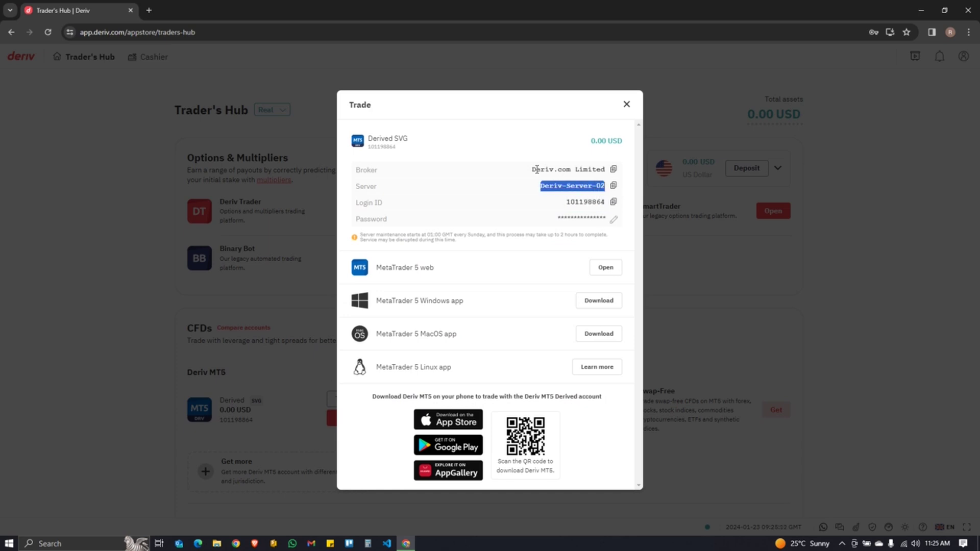
{"action": "left_click_drag", "start_coordinate": [537, 169], "coordinate": [596, 172]}
{"action": "left_click", "coordinate": [544, 258]}
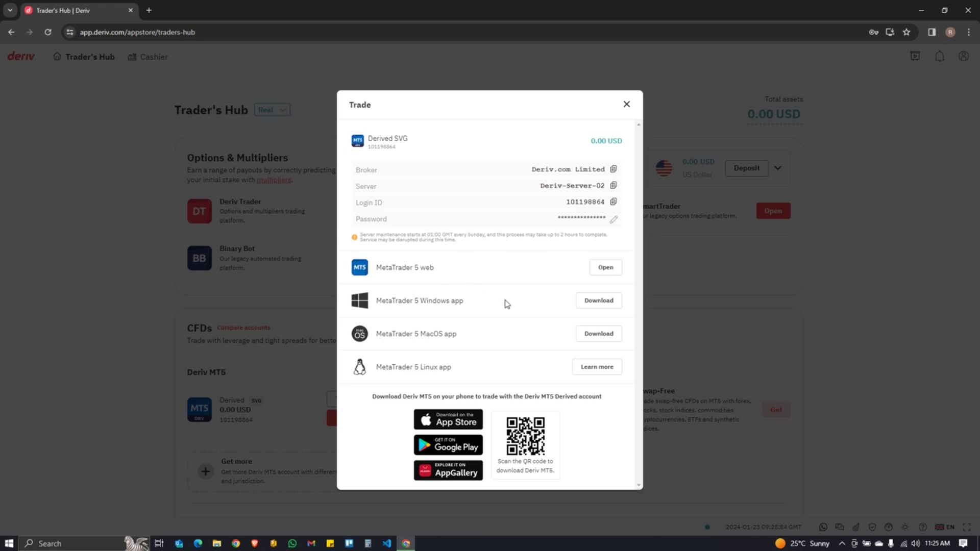
{"action": "left_click", "coordinate": [596, 302]}
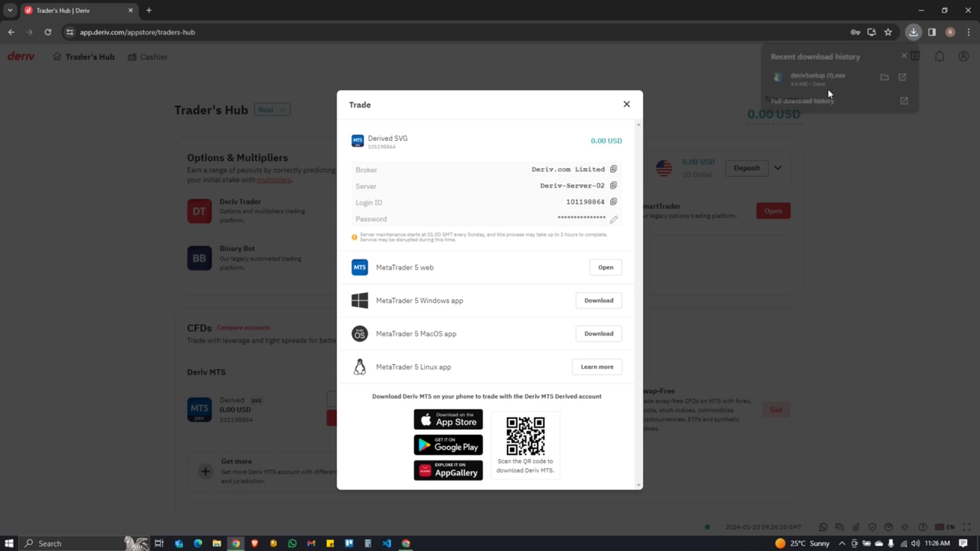
{"action": "left_click", "coordinate": [827, 88]}
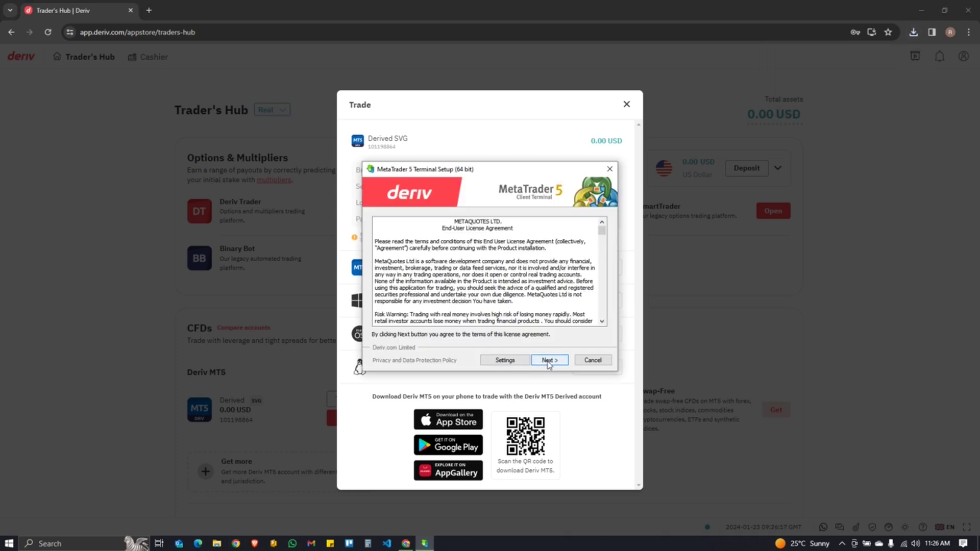
- Accept the licence agreement and install MetaTrader 5
{"action": "left_click", "coordinate": [547, 360]}
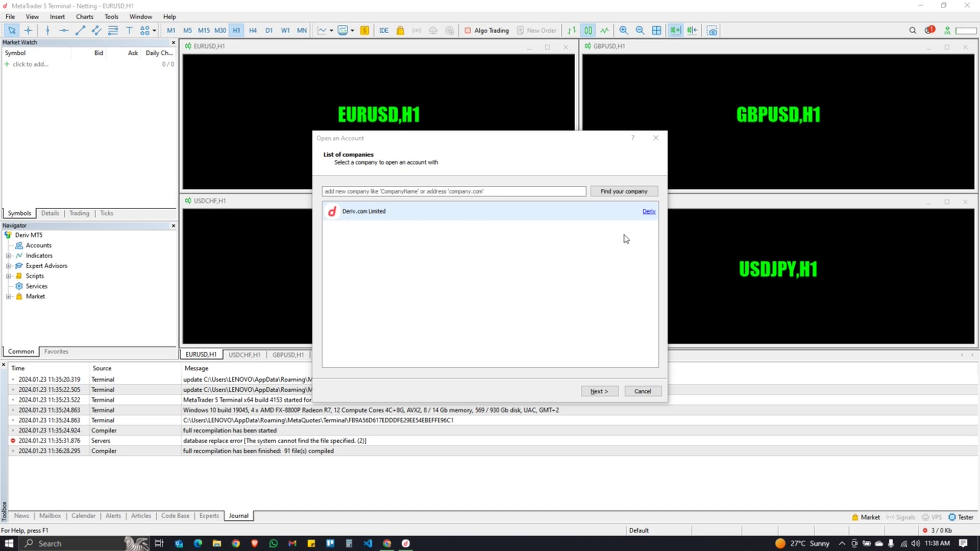
- Search for 'deriv' and choose Deriv.com Limited as the broker company
{"action": "left_click", "coordinate": [385, 211]}
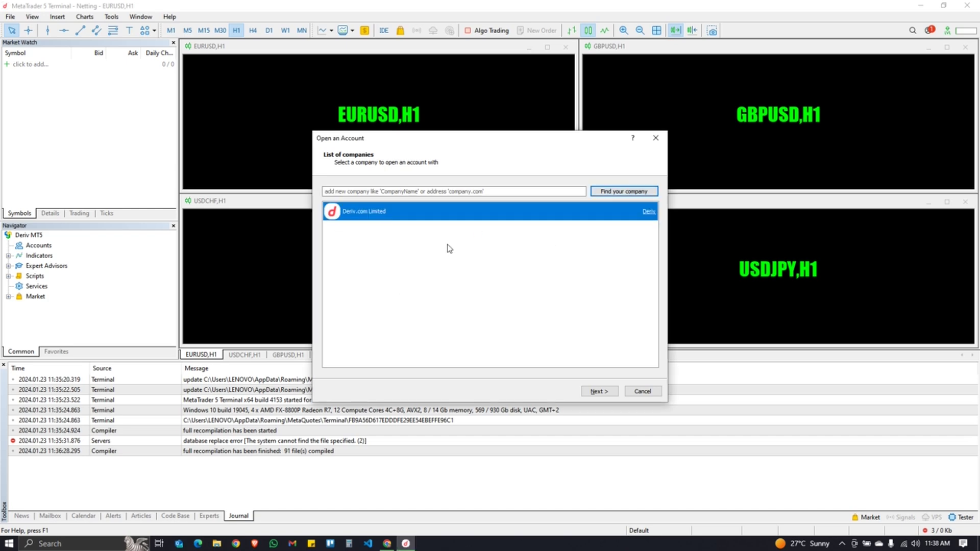
{"action": "left_click", "coordinate": [395, 191]}
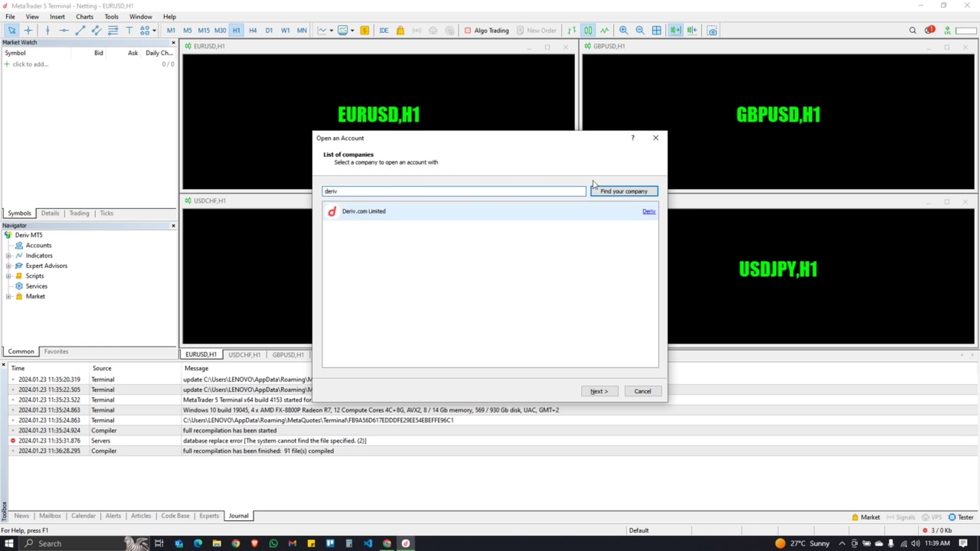
{"action": "left_click", "coordinate": [611, 192]}
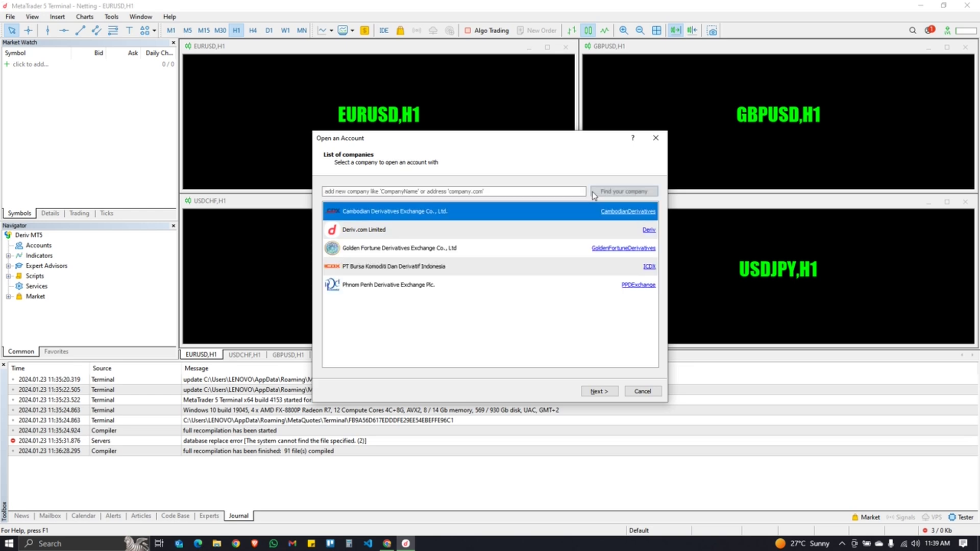
{"action": "left_click", "coordinate": [385, 231]}
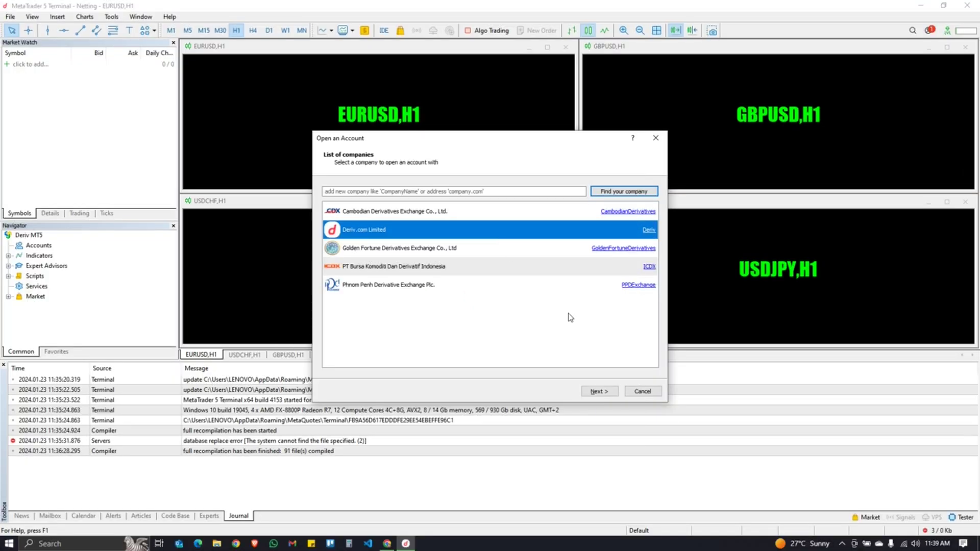
{"action": "left_click", "coordinate": [598, 392]}
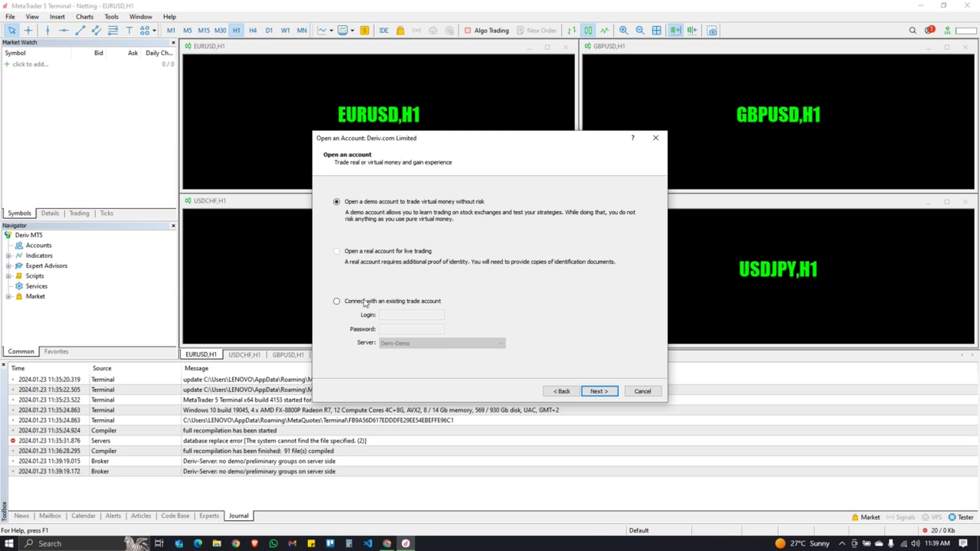
- Choose 'Connect with an existing trade account' and bring up the Deriv account details in Chrome
{"action": "left_click", "coordinate": [337, 302]}
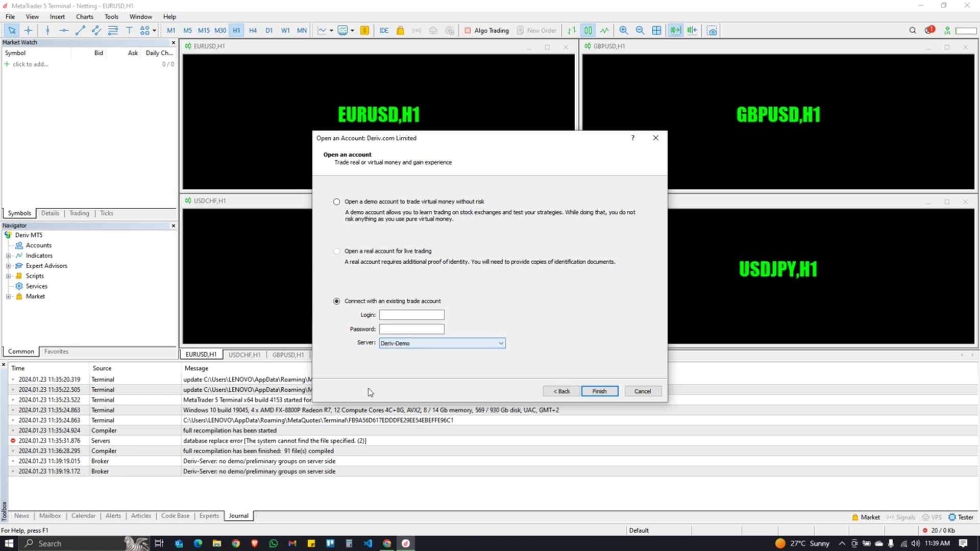
{"action": "left_click", "coordinate": [387, 543]}
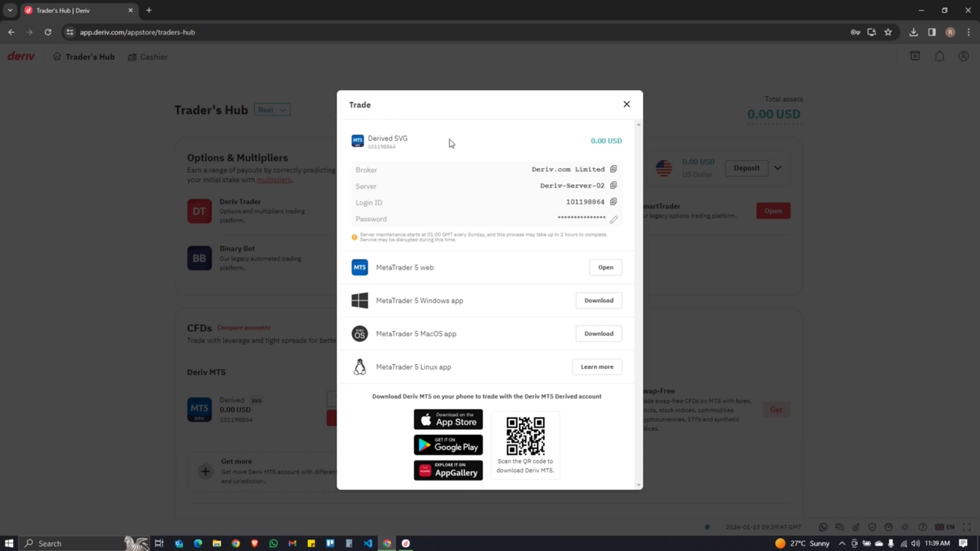
- Copy the login ID and trade server name from Deriv into MetaTrader's login form
{"action": "left_click", "coordinate": [614, 202]}
{"action": "left_click", "coordinate": [406, 543]}
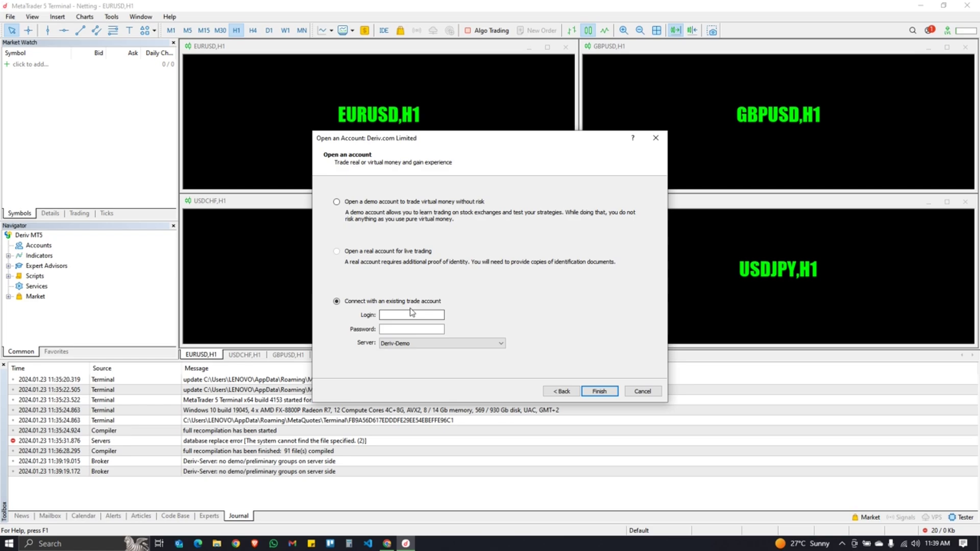
{"action": "left_click", "coordinate": [408, 313]}
{"action": "key", "text": "alt+Tab"}
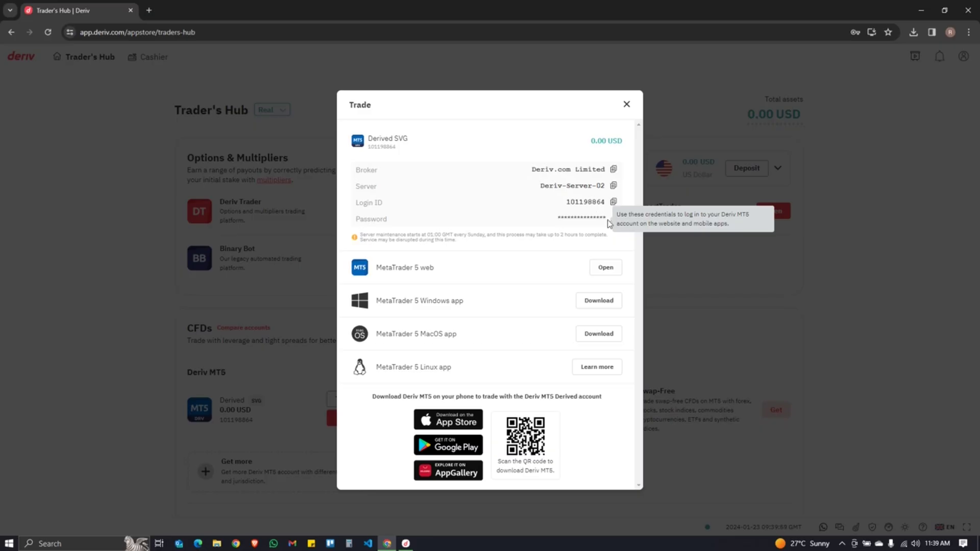
{"action": "left_click", "coordinate": [614, 186]}
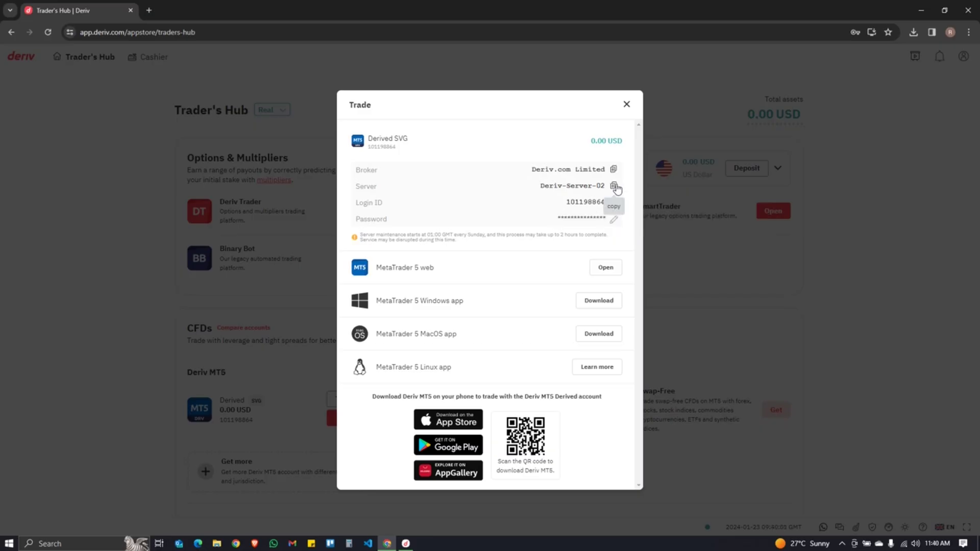
{"action": "left_click", "coordinate": [406, 543]}
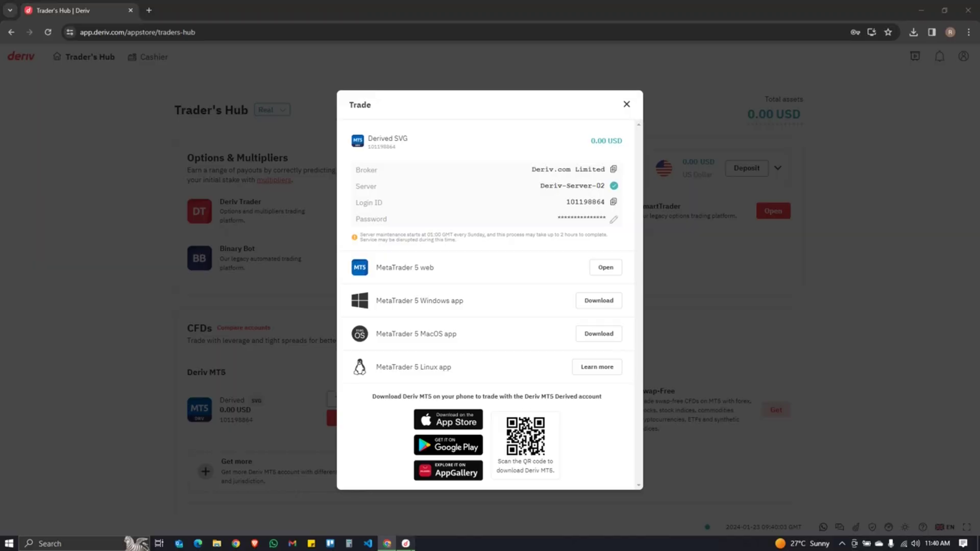
- Select Deriv-Server-02, enter the account password, and finish connecting
{"action": "left_click", "coordinate": [438, 344]}
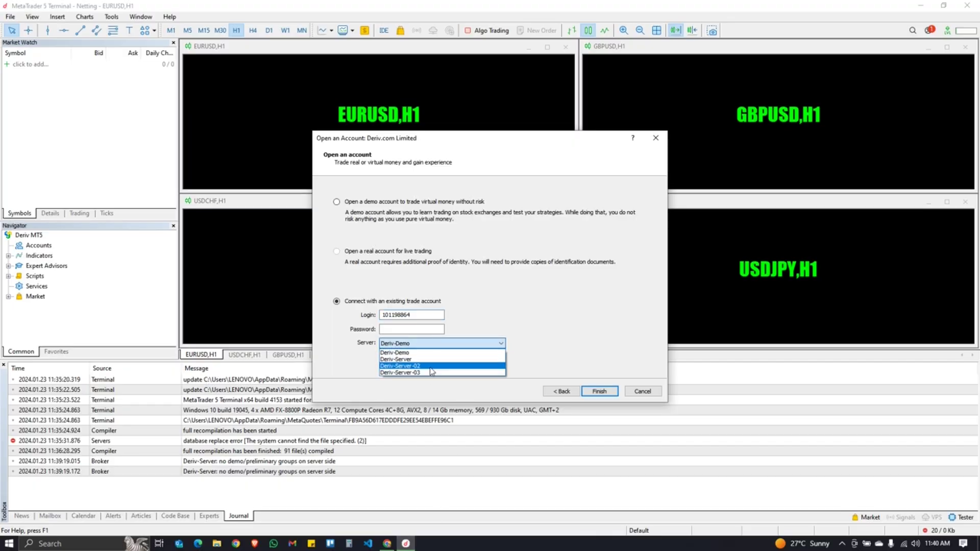
{"action": "left_click", "coordinate": [400, 366]}
{"action": "left_click", "coordinate": [411, 329]}
{"action": "type", "text": "****"}
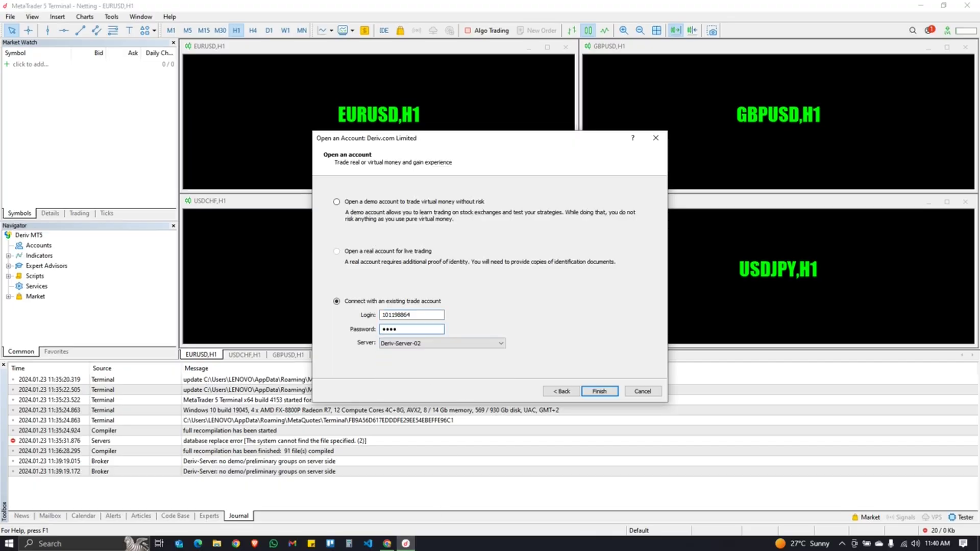
{"action": "type", "text": "*********"}
{"action": "left_click", "coordinate": [597, 392]}
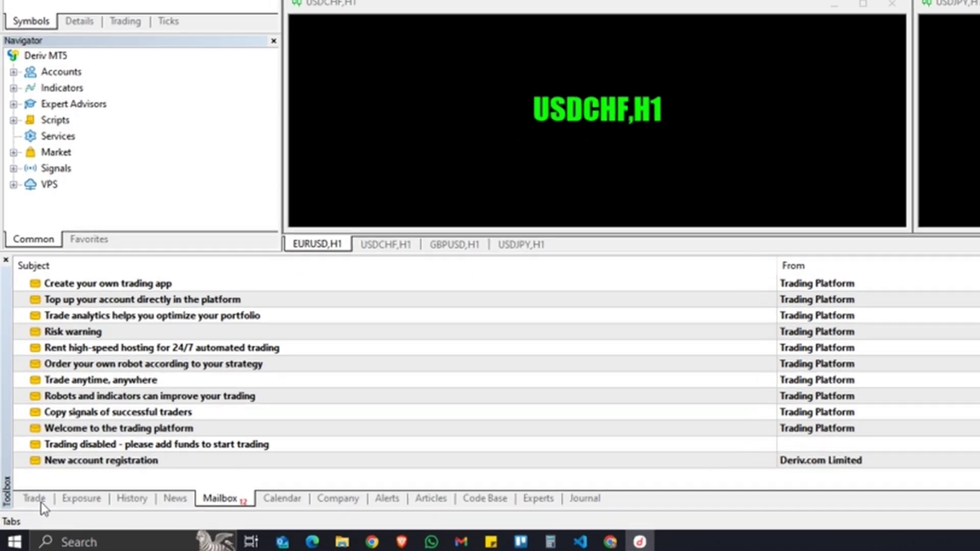
- Show the History tab in the Toolbox and close the EURUSD, USDCHF, GBPUSD and USDJPY charts
{"action": "left_click", "coordinate": [25, 517]}
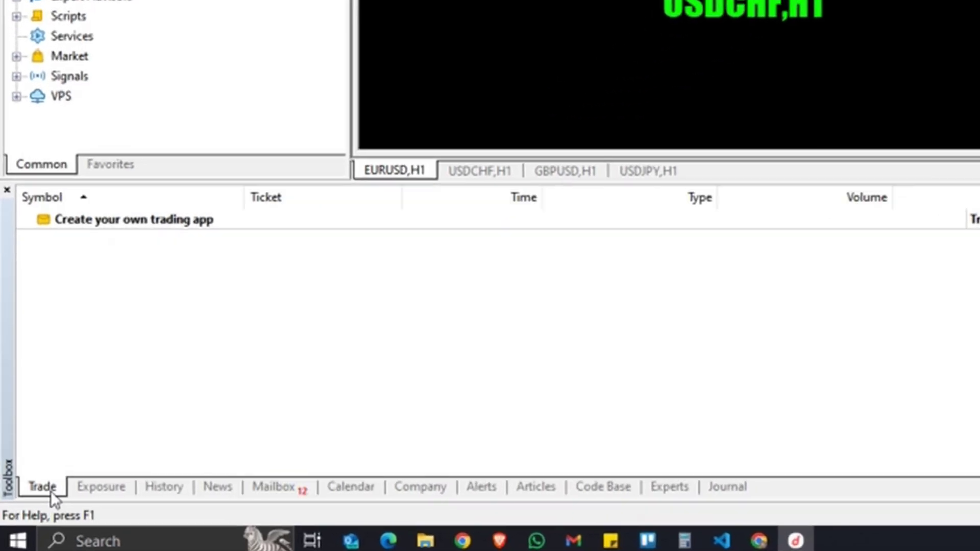
{"action": "left_click", "coordinate": [163, 488]}
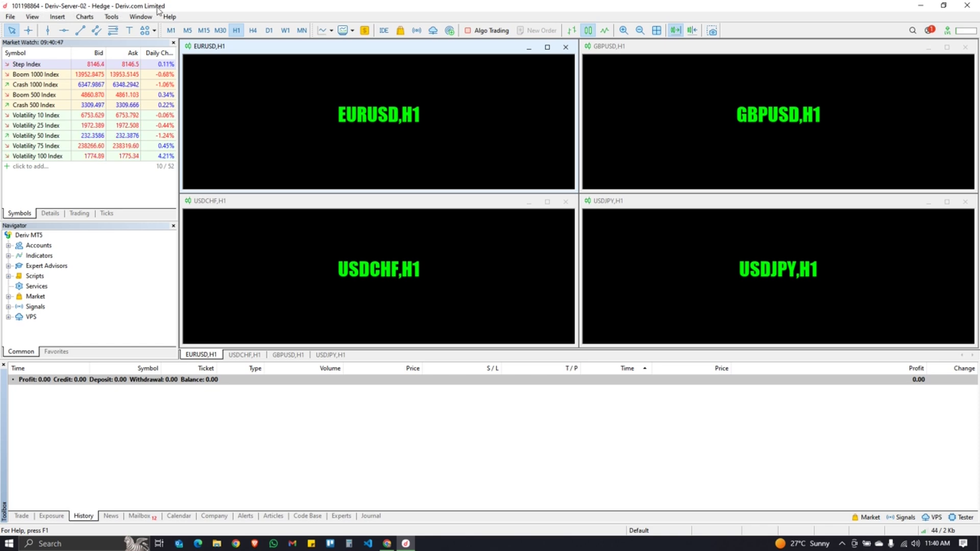
{"action": "left_click", "coordinate": [564, 47]}
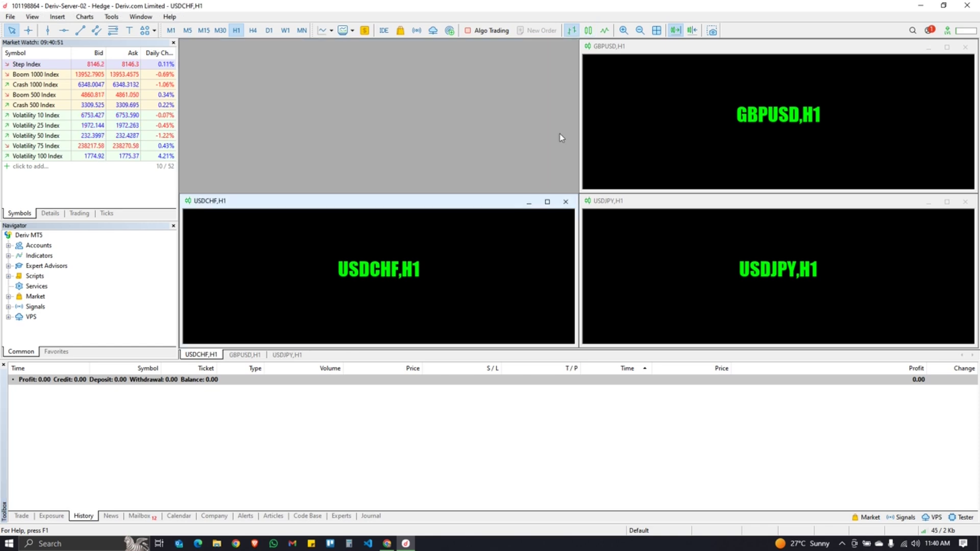
{"action": "left_click", "coordinate": [565, 202]}
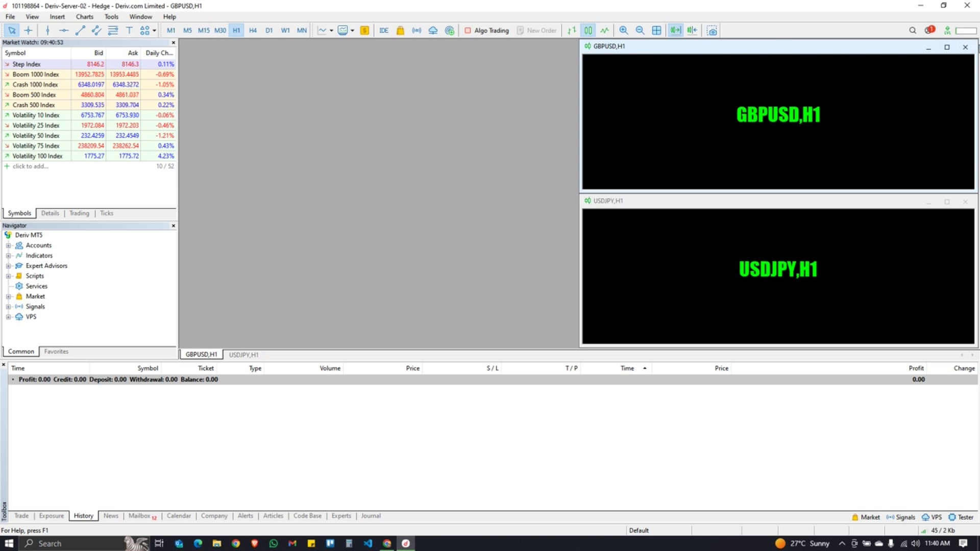
{"action": "left_click", "coordinate": [965, 47]}
{"action": "left_click", "coordinate": [965, 201]}
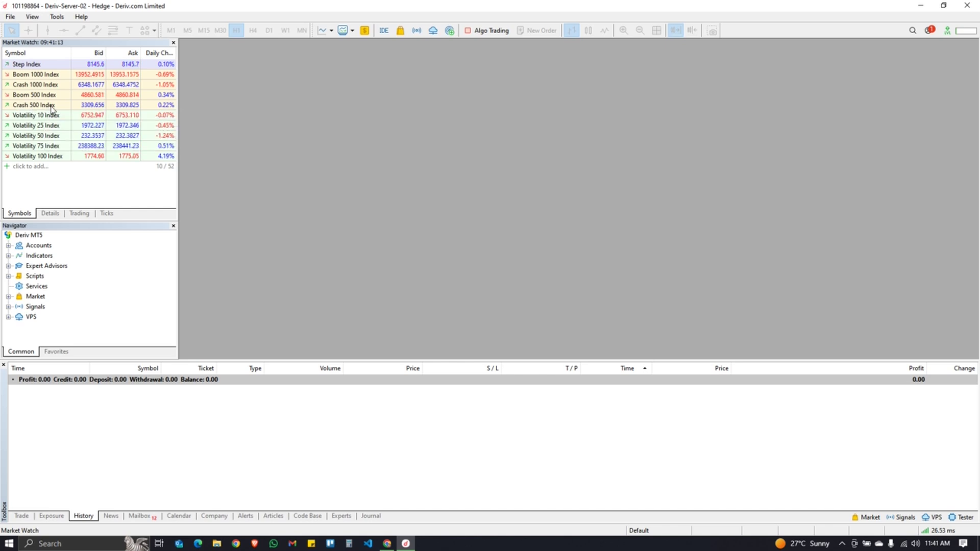
- Open a maximized Crash 500 Index chart from Market Watch and set it to M1
{"action": "left_click", "coordinate": [51, 108]}
{"action": "right_click", "coordinate": [51, 107]}
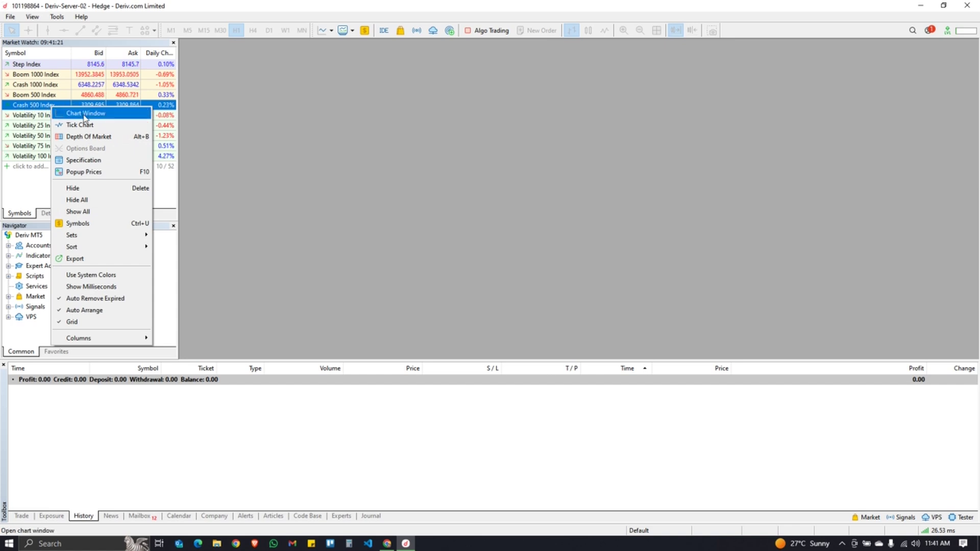
{"action": "left_click", "coordinate": [85, 117]}
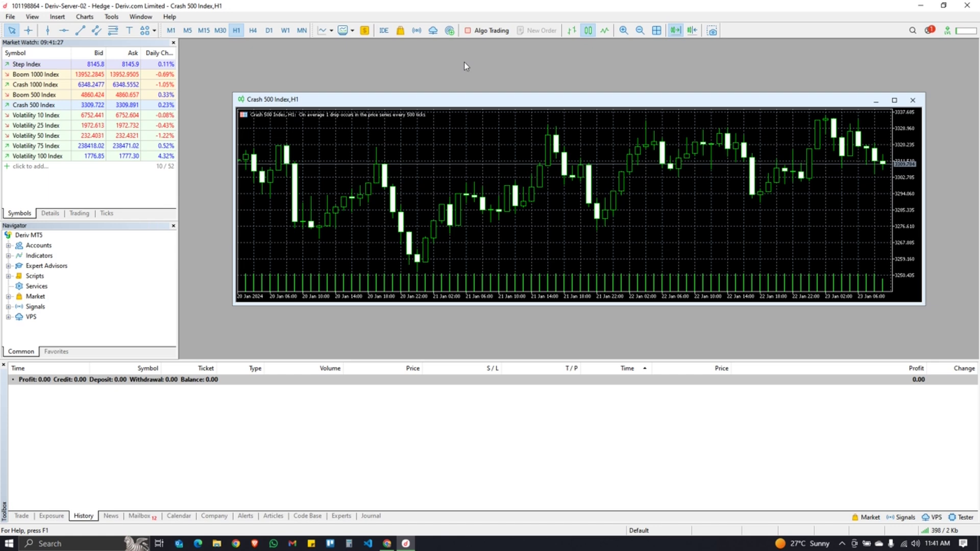
{"action": "left_click", "coordinate": [894, 100]}
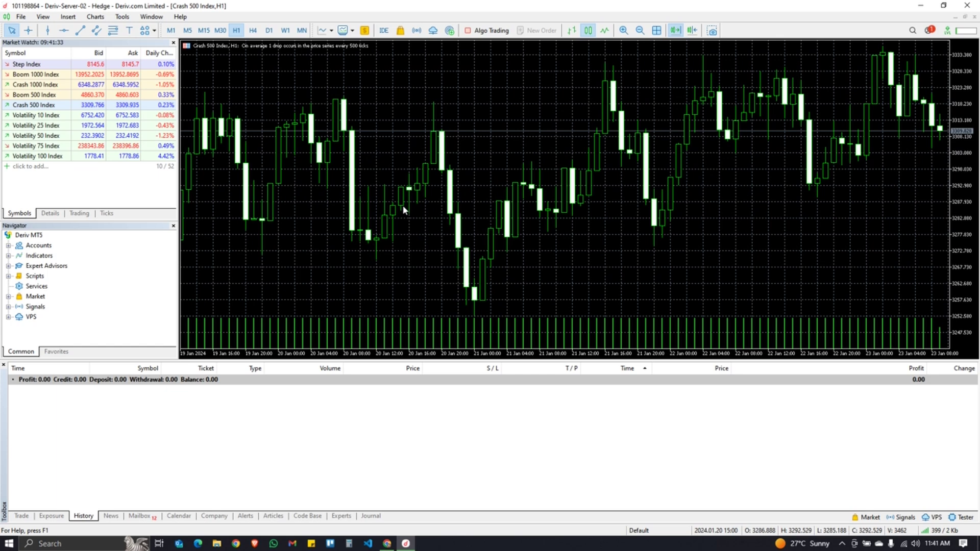
{"action": "left_click", "coordinate": [171, 32]}
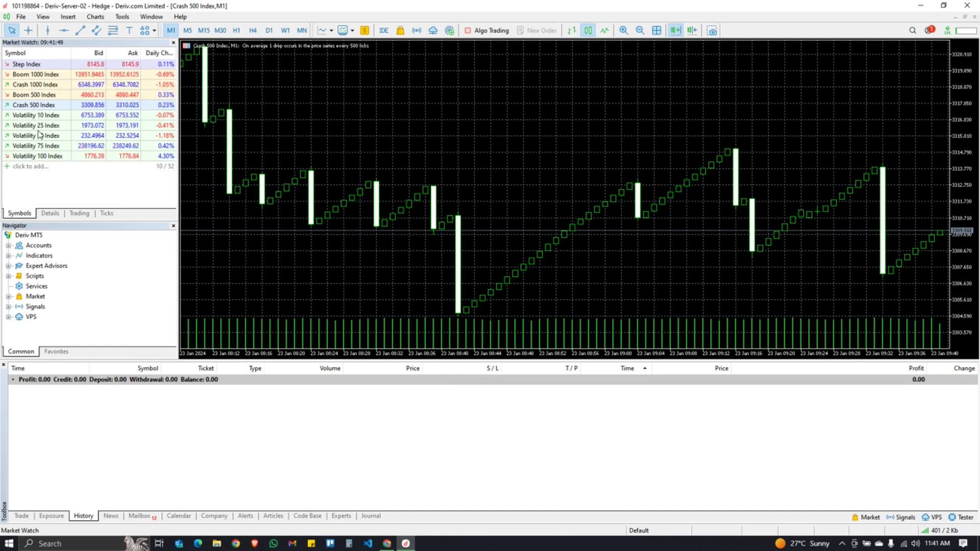
- Search 'DEX' in Market Watch and add DEX 900 DOWN Index to the symbol list
{"action": "left_click", "coordinate": [30, 168]}
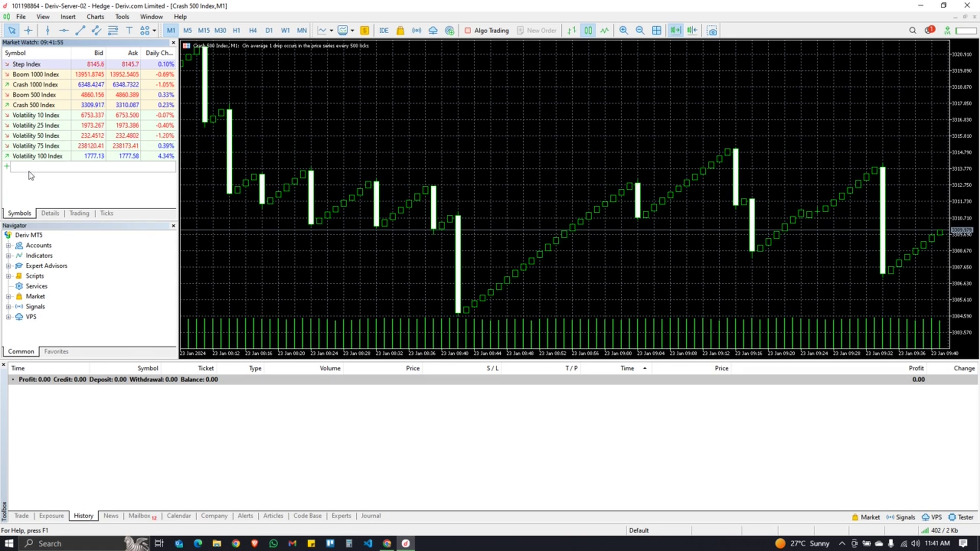
{"action": "left_click", "coordinate": [22, 182]}
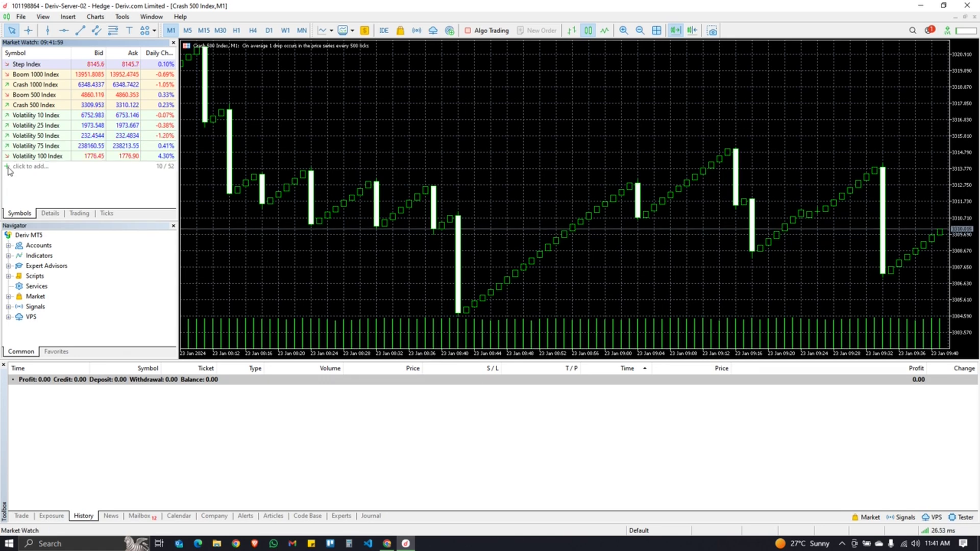
{"action": "left_click", "coordinate": [15, 168]}
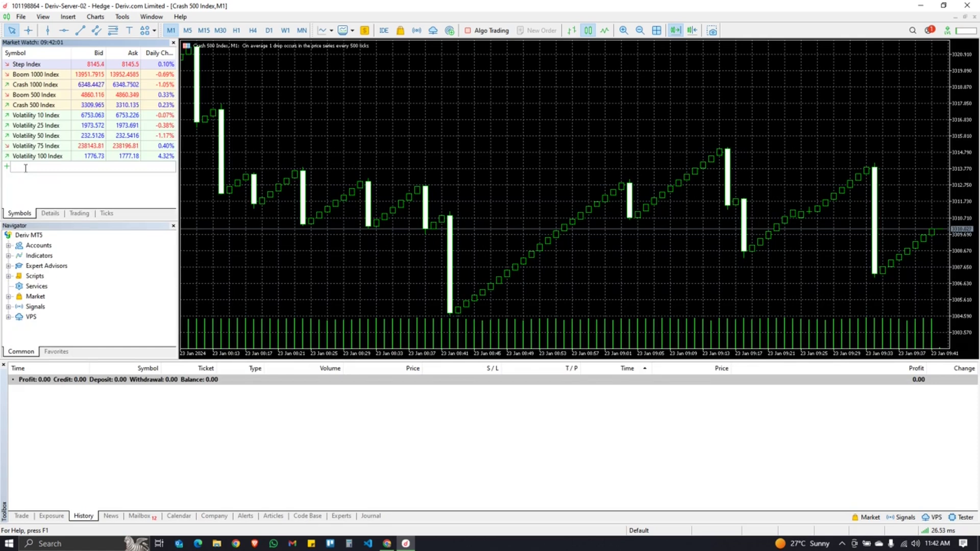
{"action": "type", "text": "DEX 1500 DOWN Index"}
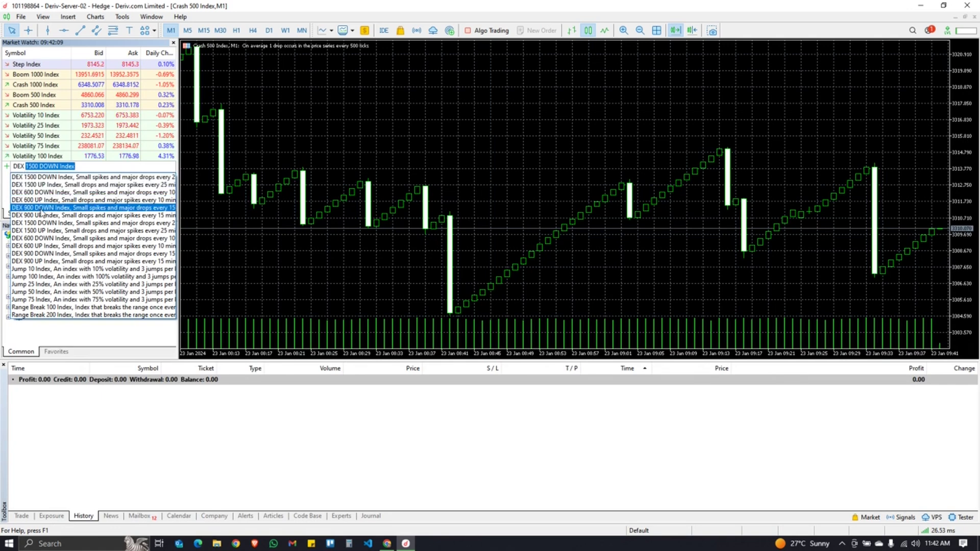
{"action": "left_click", "coordinate": [41, 210]}
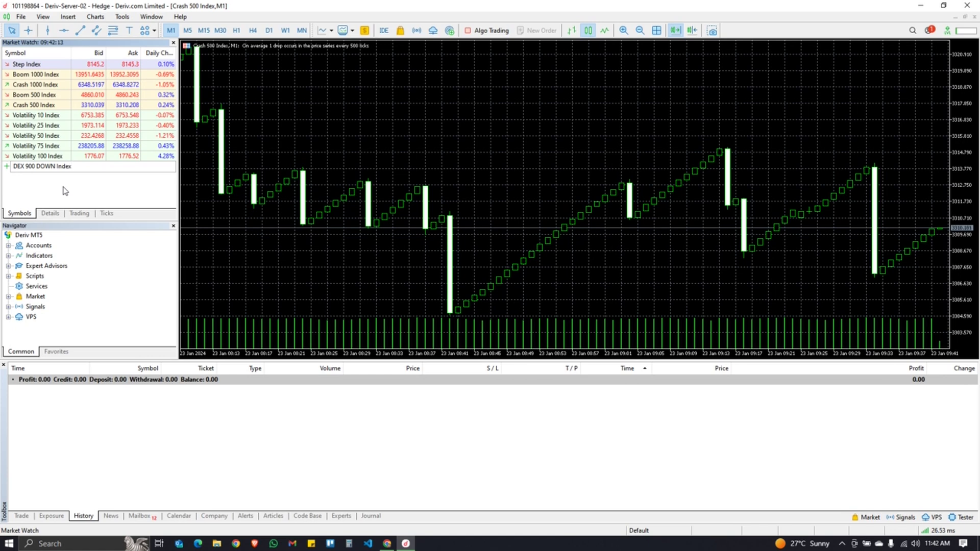
{"action": "key", "text": "Return"}
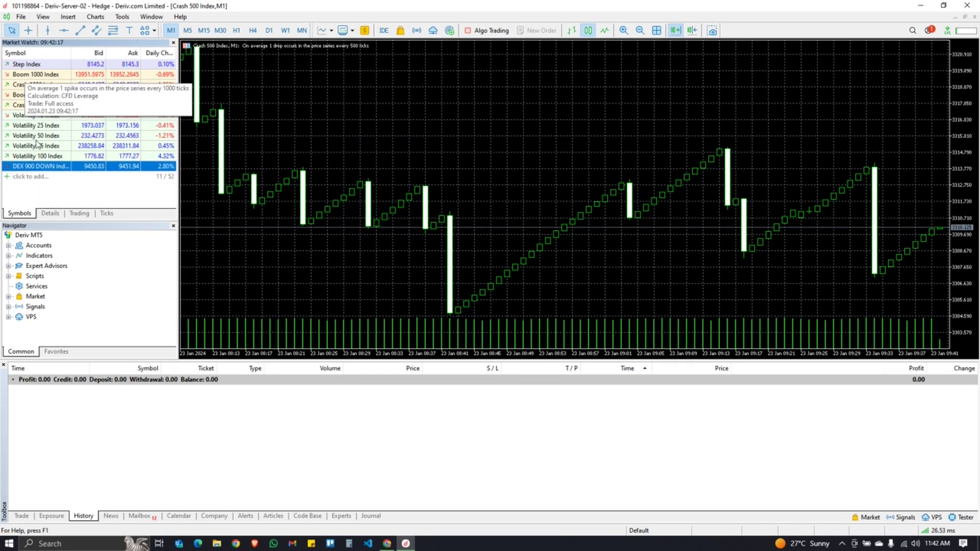
- Open a DEX 900 DOWN Index chart from Market Watch on the M5 timeframe
{"action": "right_click", "coordinate": [46, 168]}
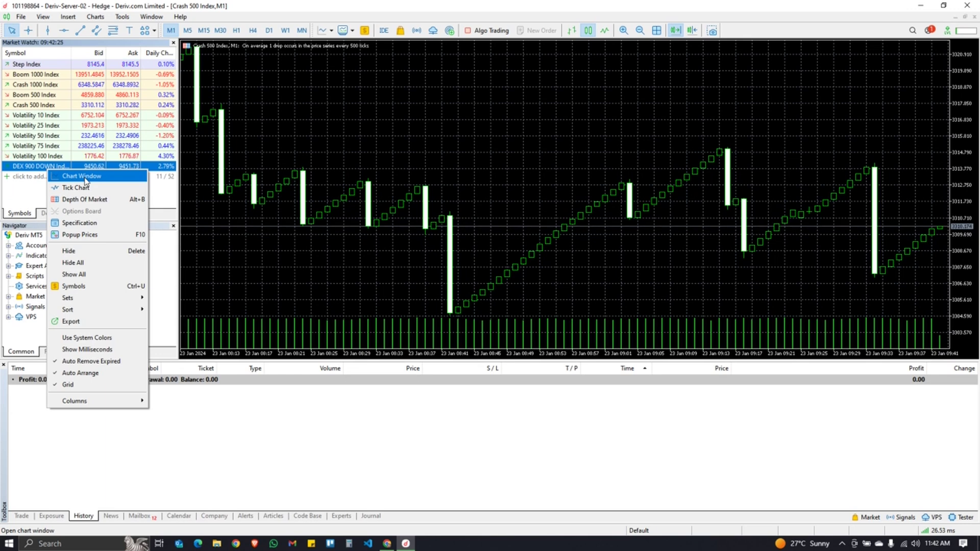
{"action": "left_click", "coordinate": [85, 178]}
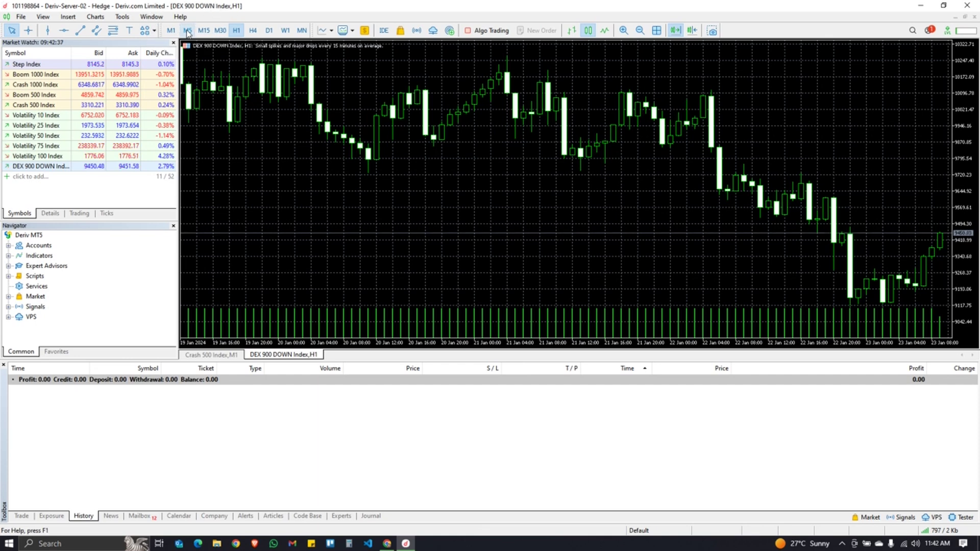
{"action": "left_click", "coordinate": [188, 31]}
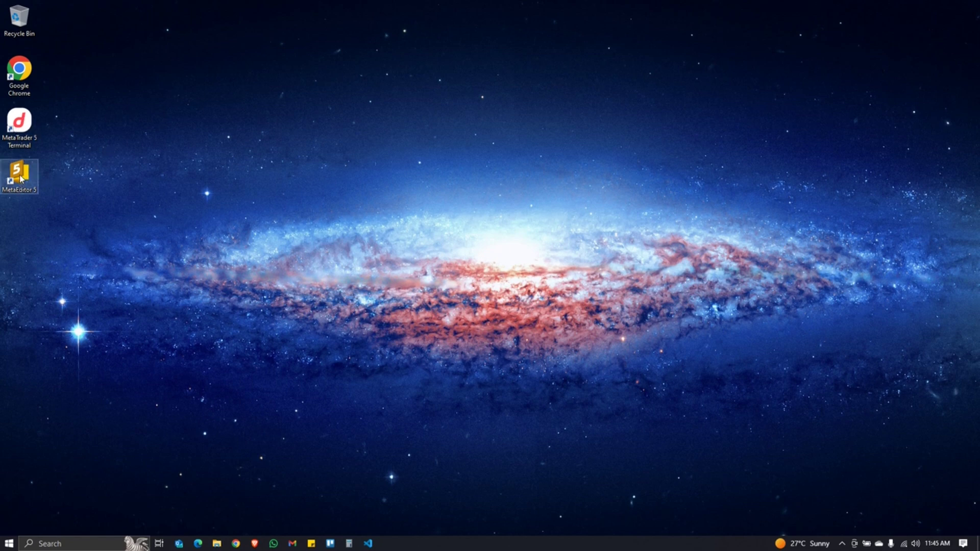
- Drag the MetaEditor 5 desktop shortcut into the Recycle Bin
{"action": "left_click_drag", "start_coordinate": [18, 166], "coordinate": [28, 28]}
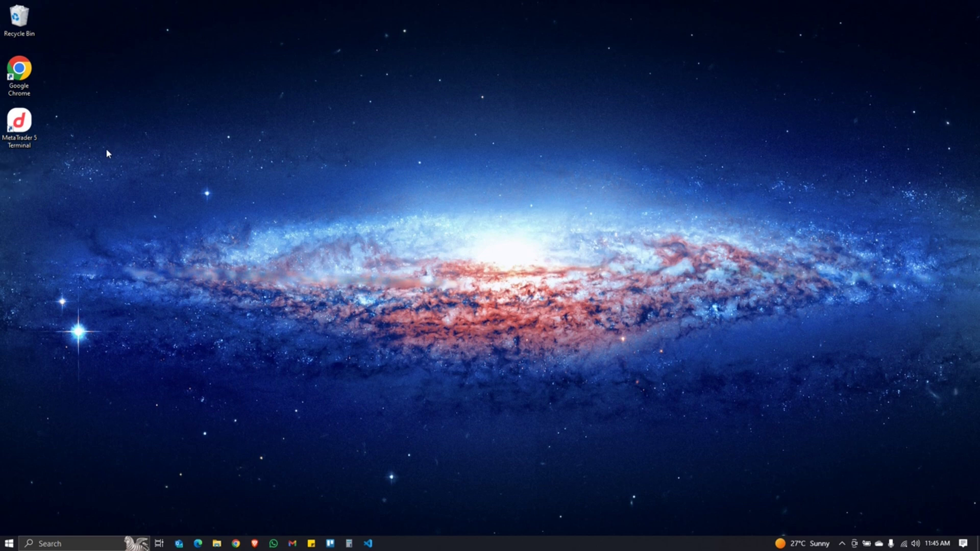